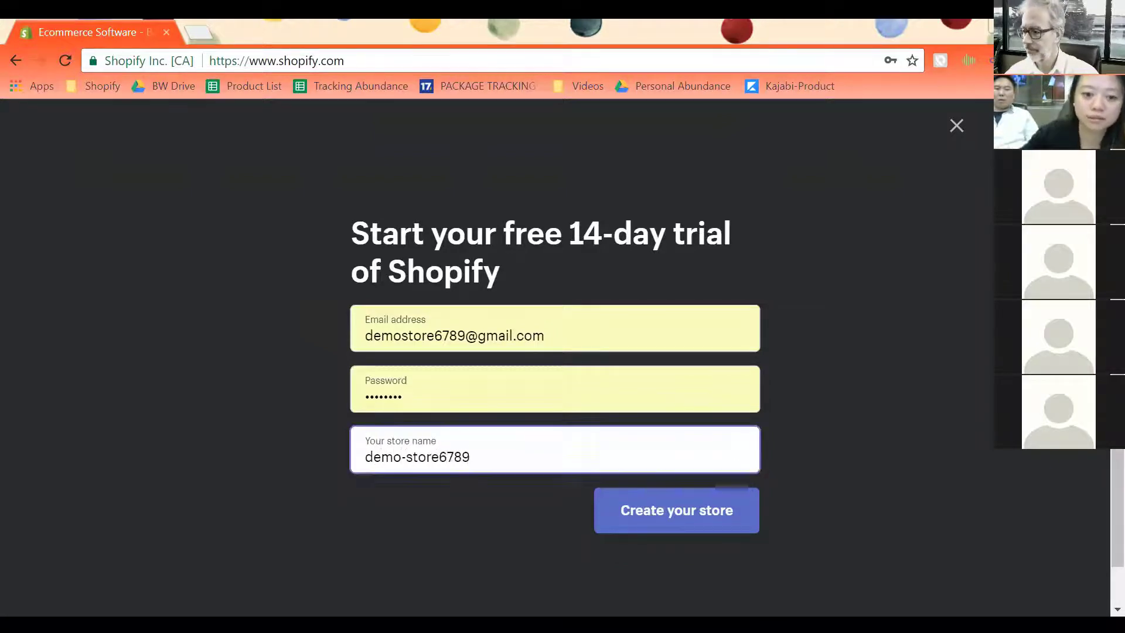
Change the new store's name to demo-store-6789 and create the store
click(439, 456)
text(-)
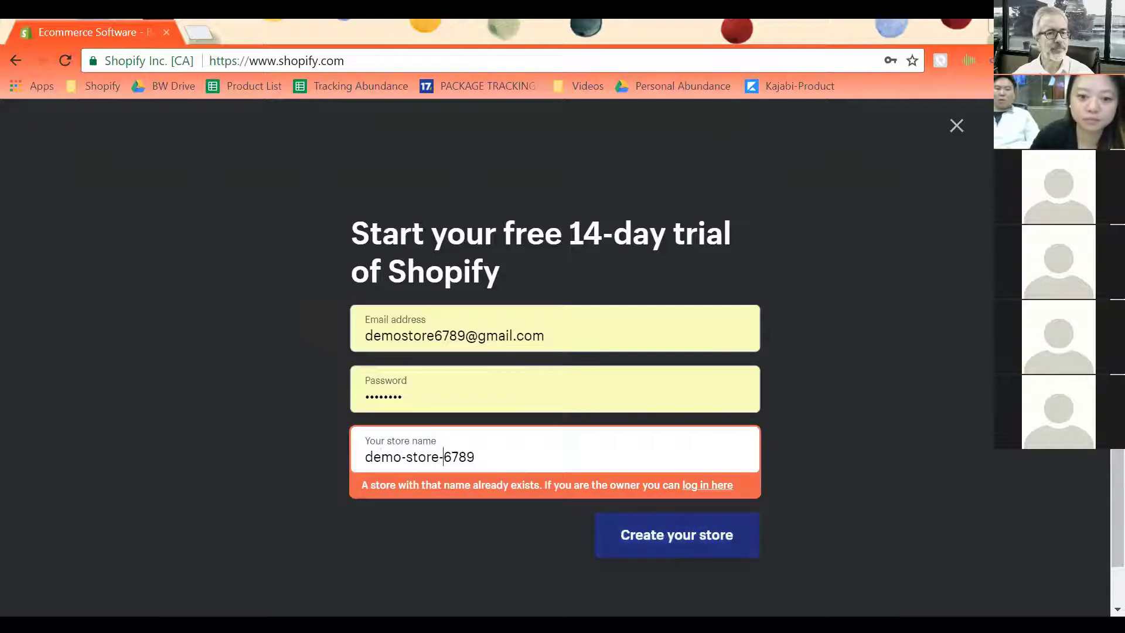
key(Return)
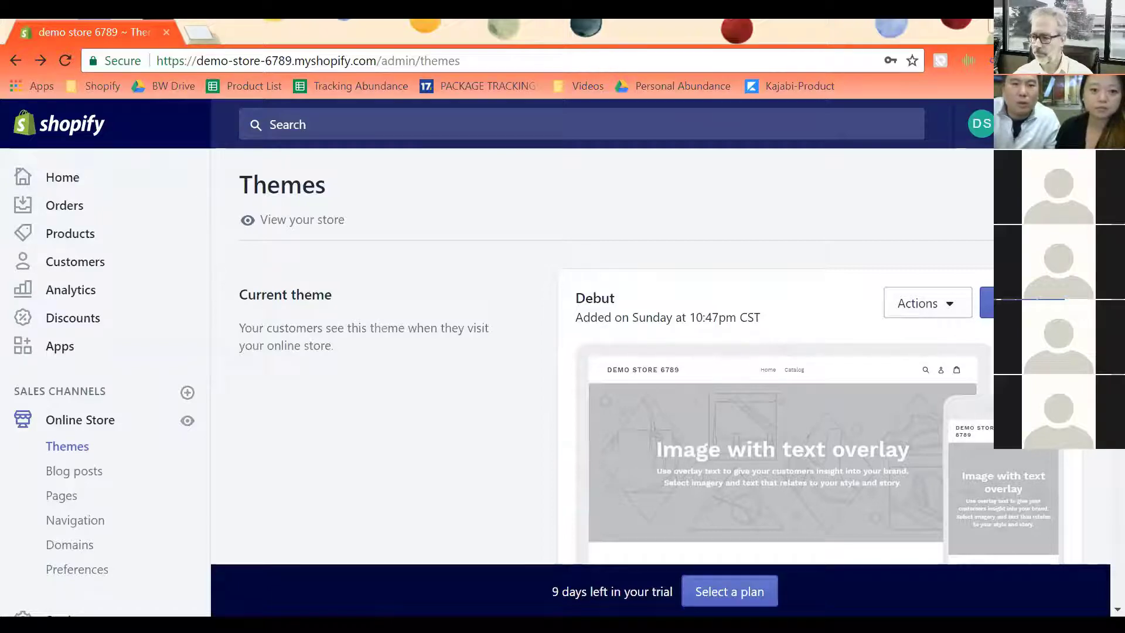
Look over the store admin's home page and its getting-started tips, with a brief look at the orders page
click(56, 183)
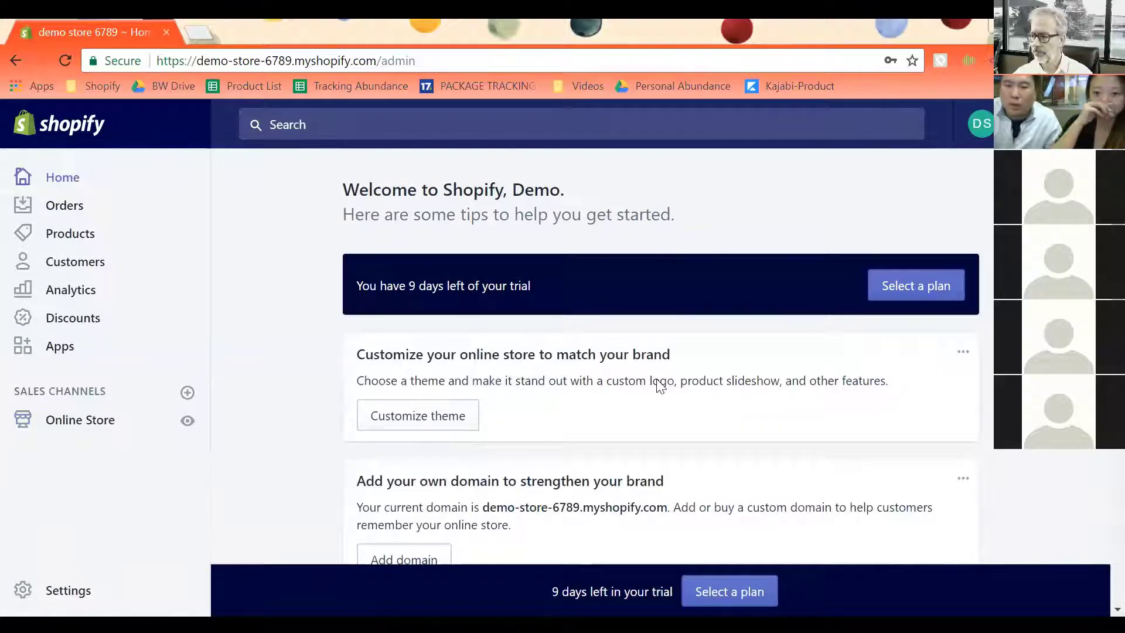
click(61, 208)
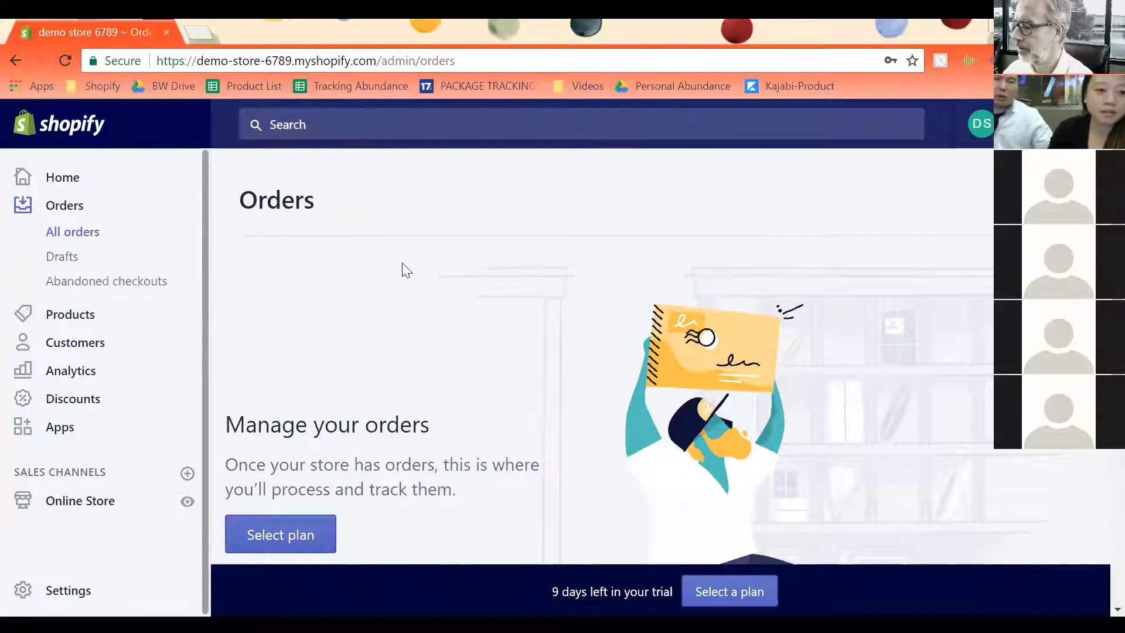
click(63, 179)
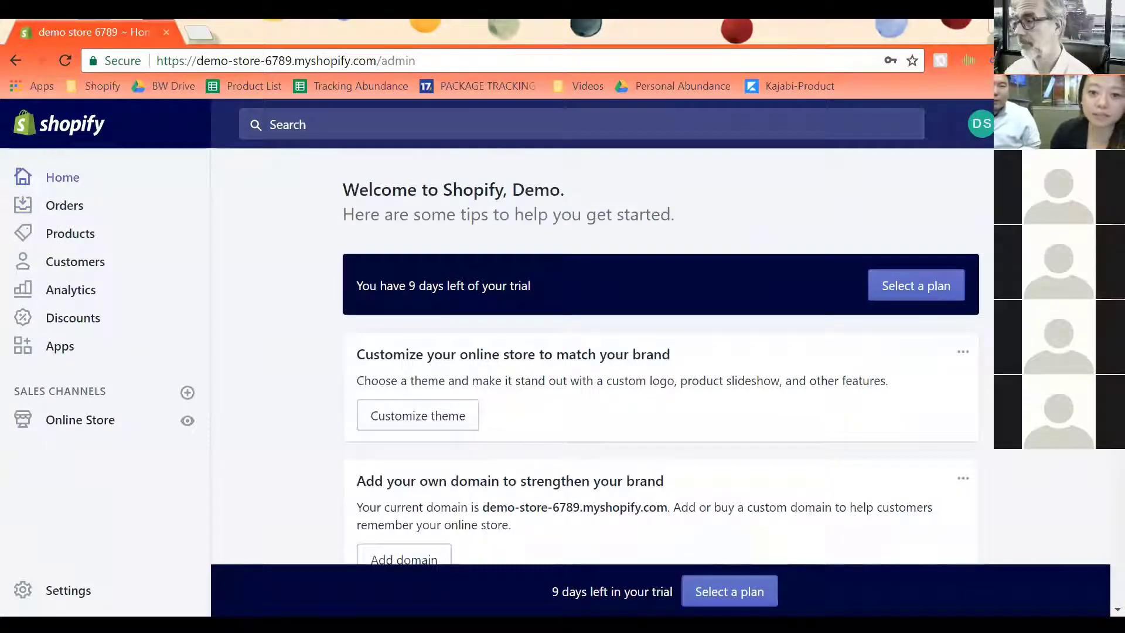
scroll(284, 348, down, 1)
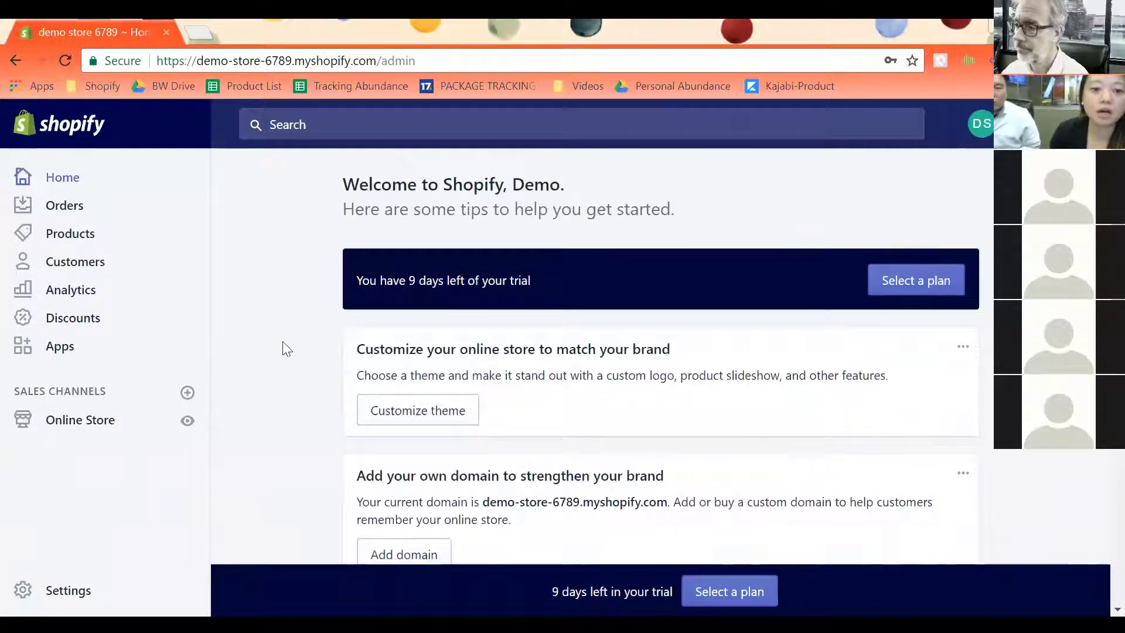
scroll(282, 345, down, 12)
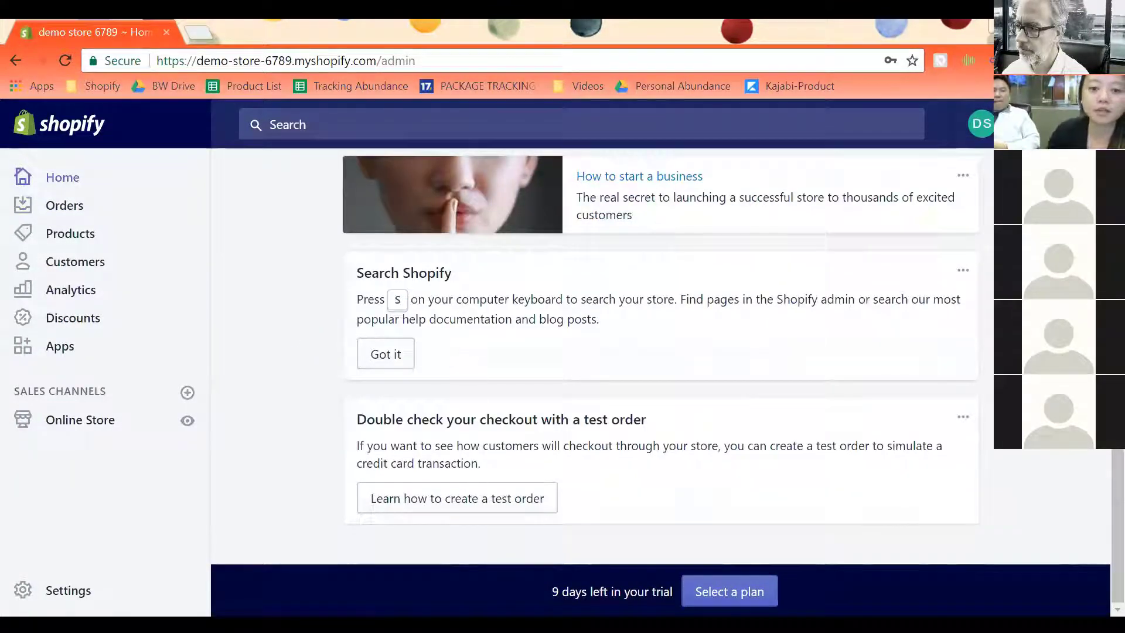
View the orders page and its abandoned checkouts section
click(105, 216)
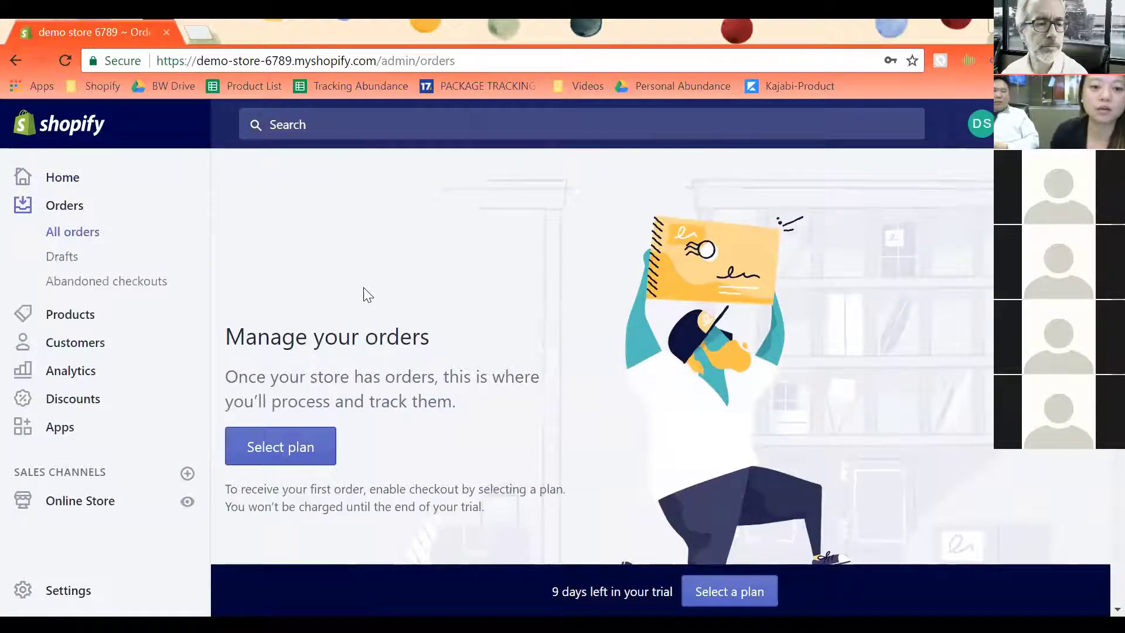
click(80, 282)
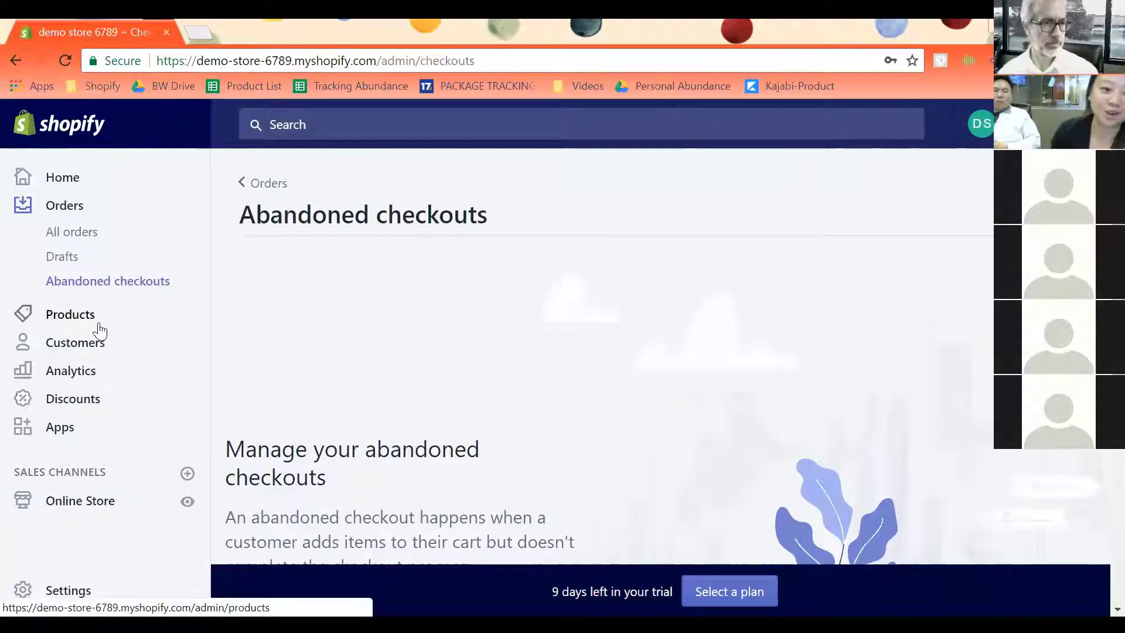
Look through the store's product list and its product collections
click(58, 316)
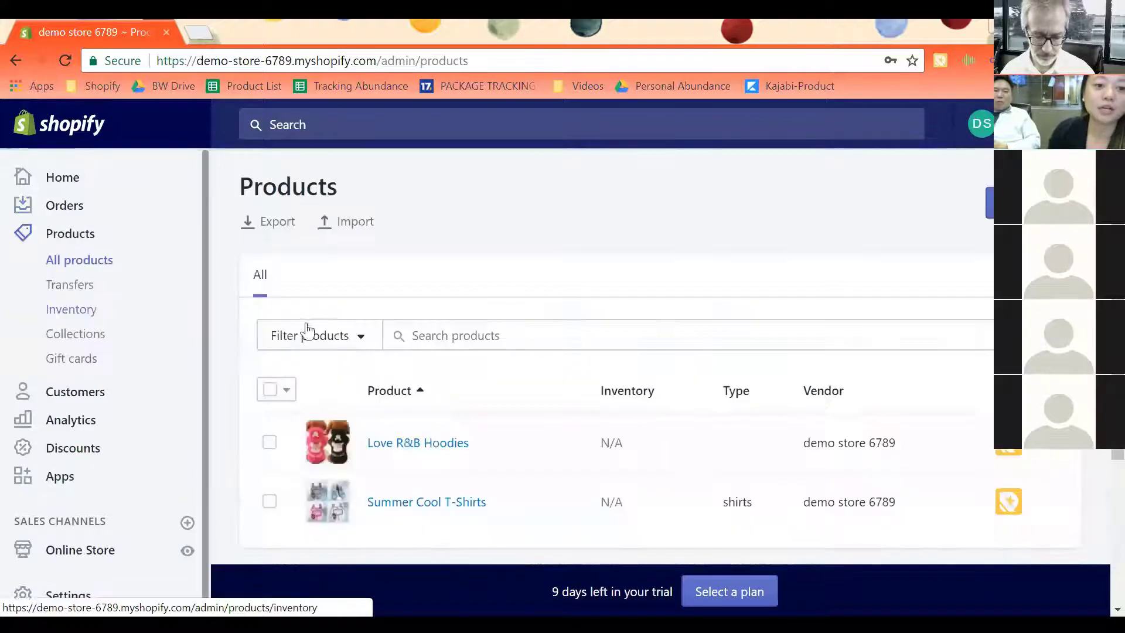
scroll(351, 341, down, 4)
scroll(351, 342, up, 3)
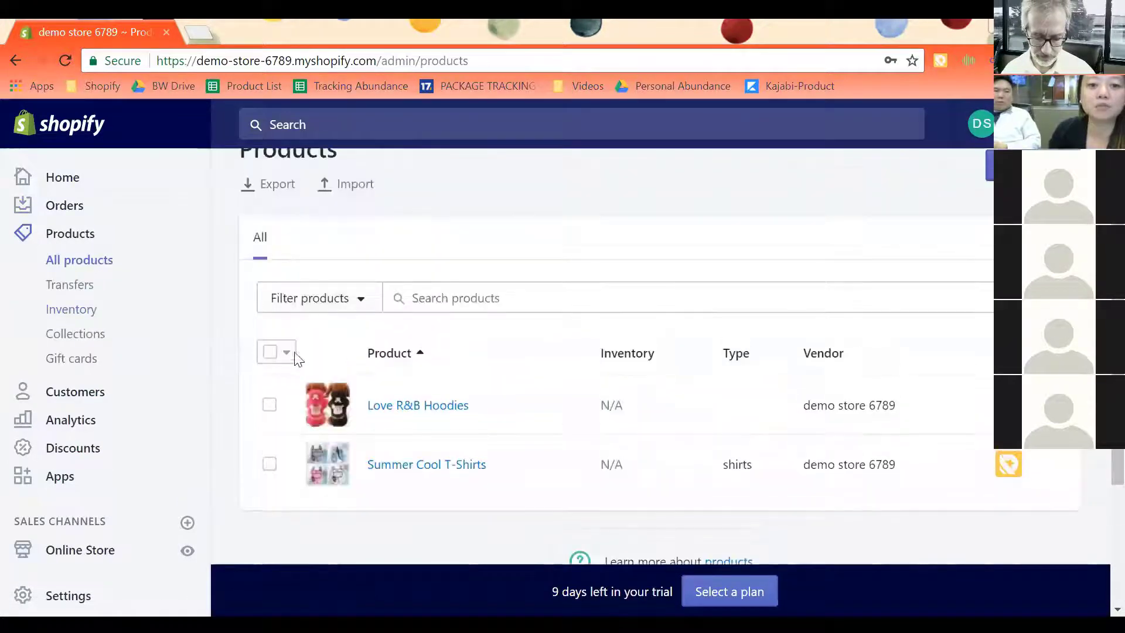
click(72, 339)
scroll(562, 345, down, 2)
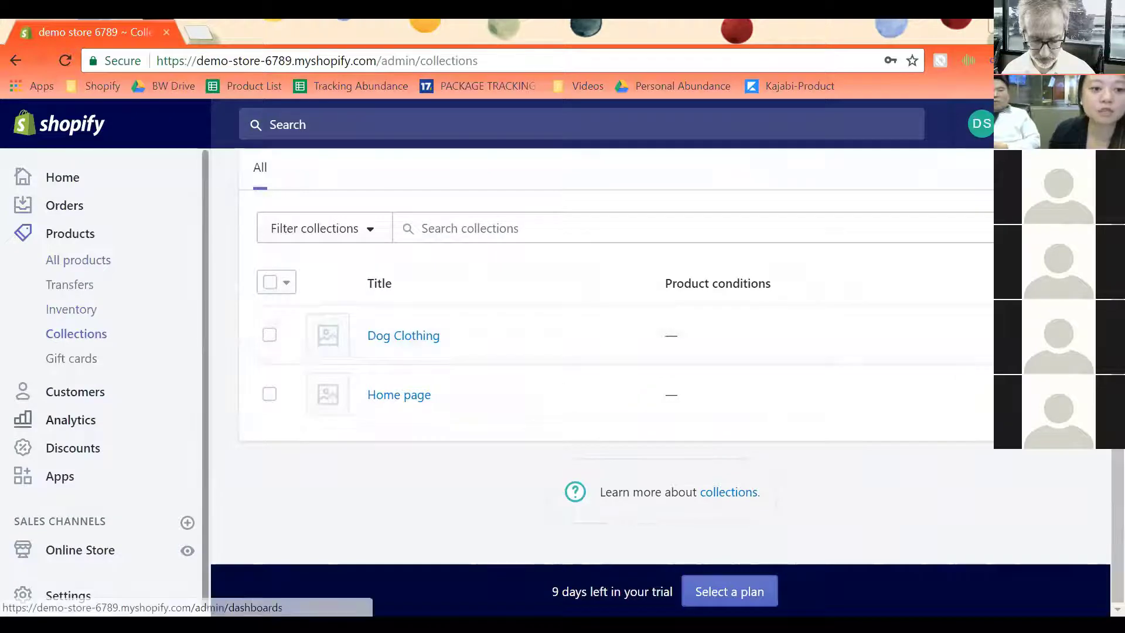
View the customers page and examine the analytics overview dashboard
click(75, 392)
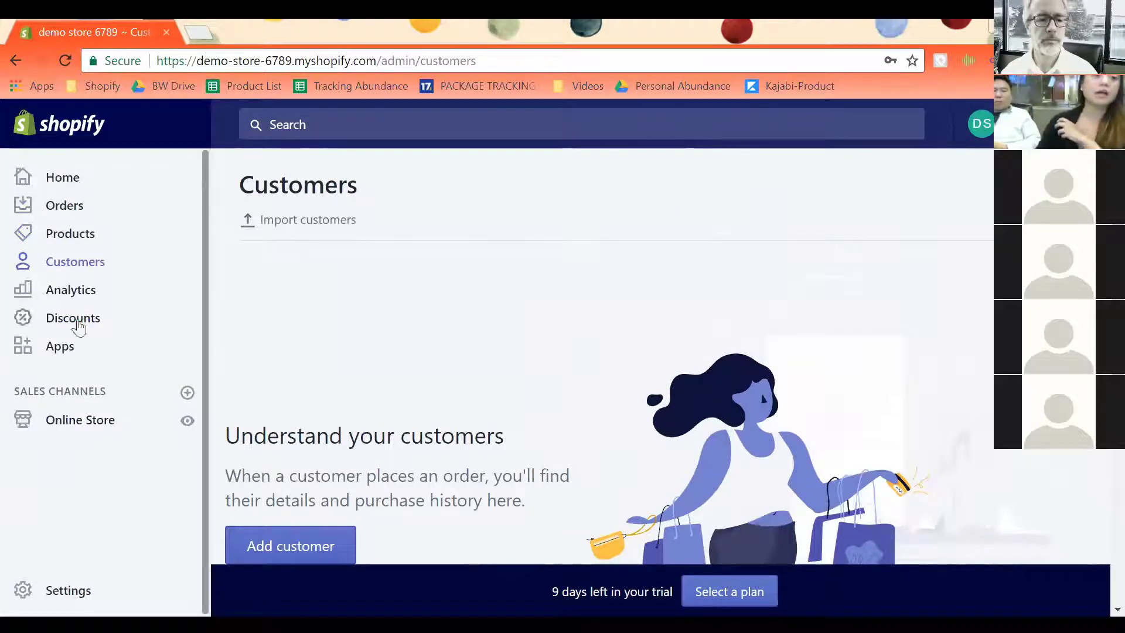
click(86, 290)
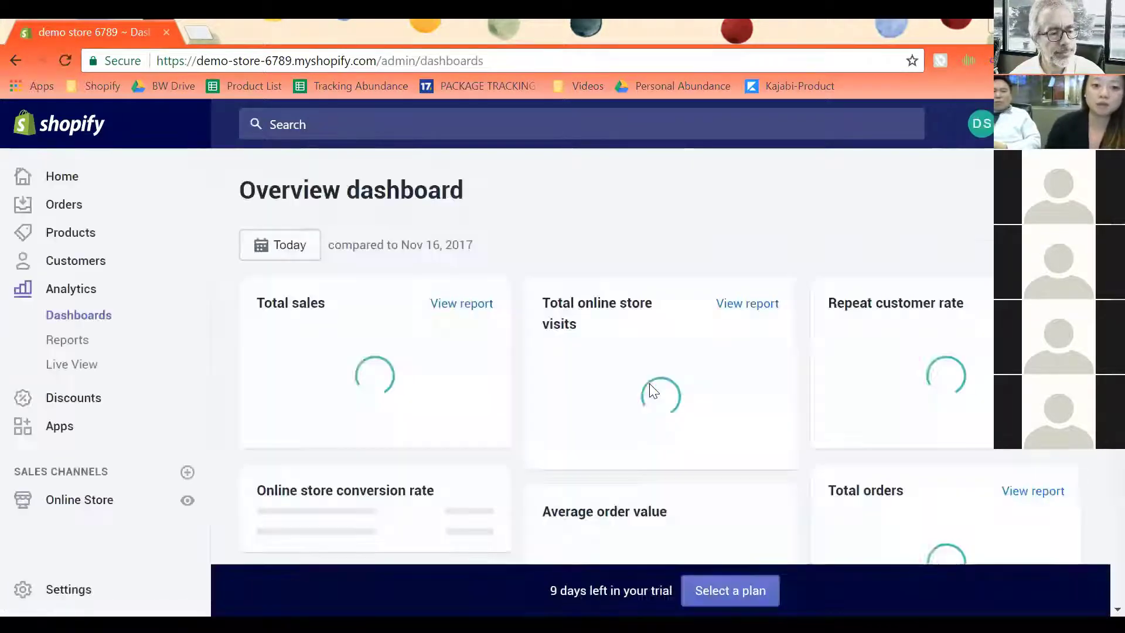
scroll(586, 386, down, 4)
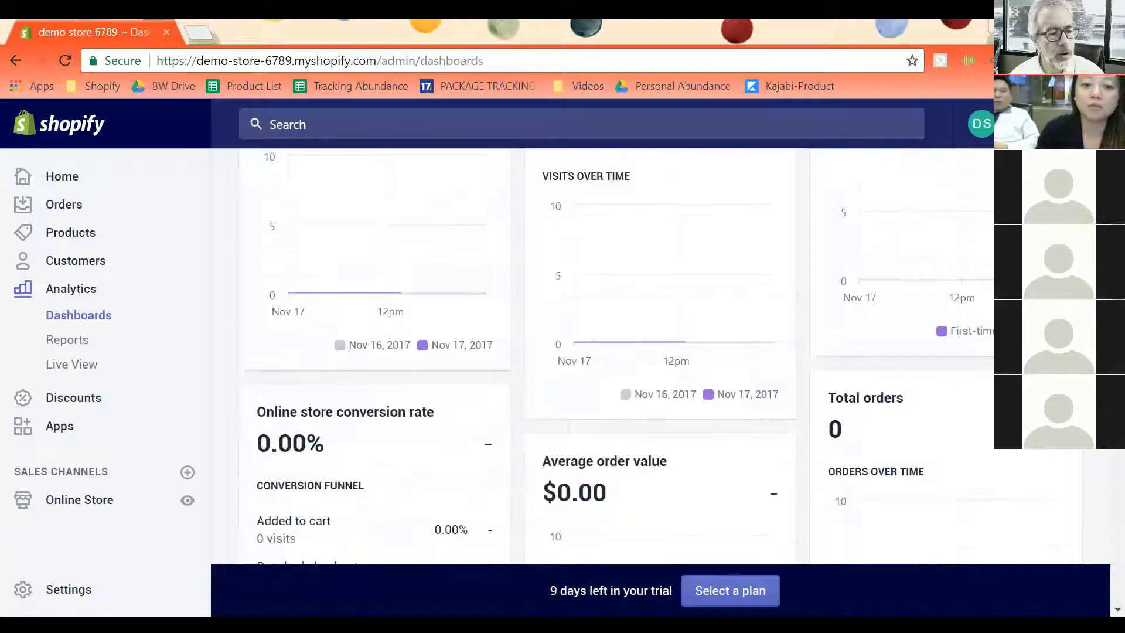
scroll(616, 410, up, 3)
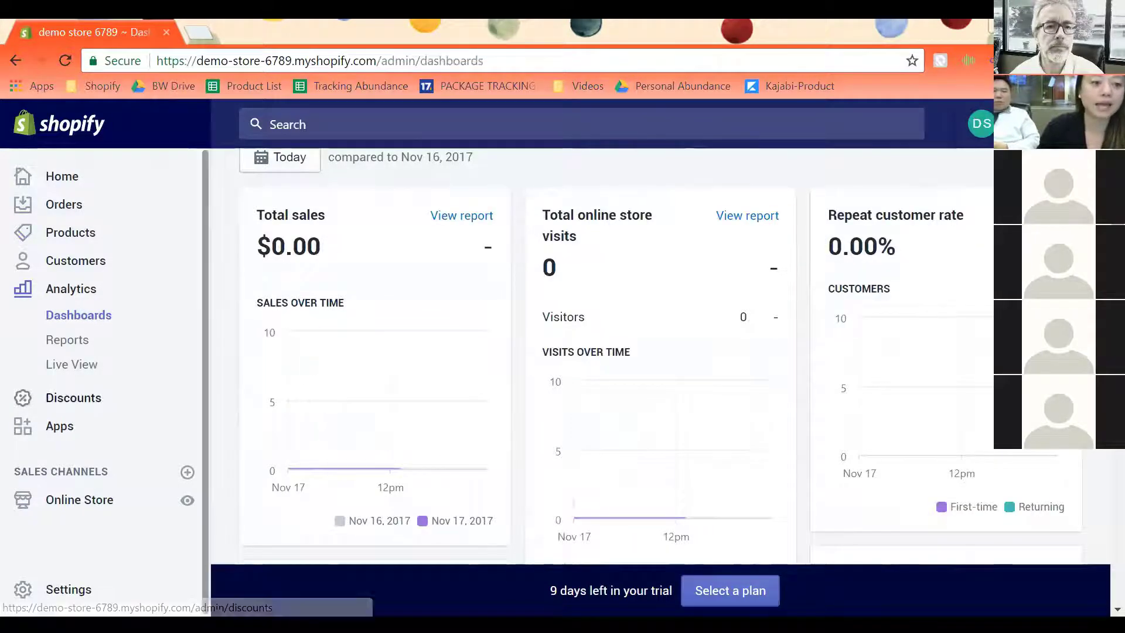
View the discounts page and look through the recommended apps
click(71, 398)
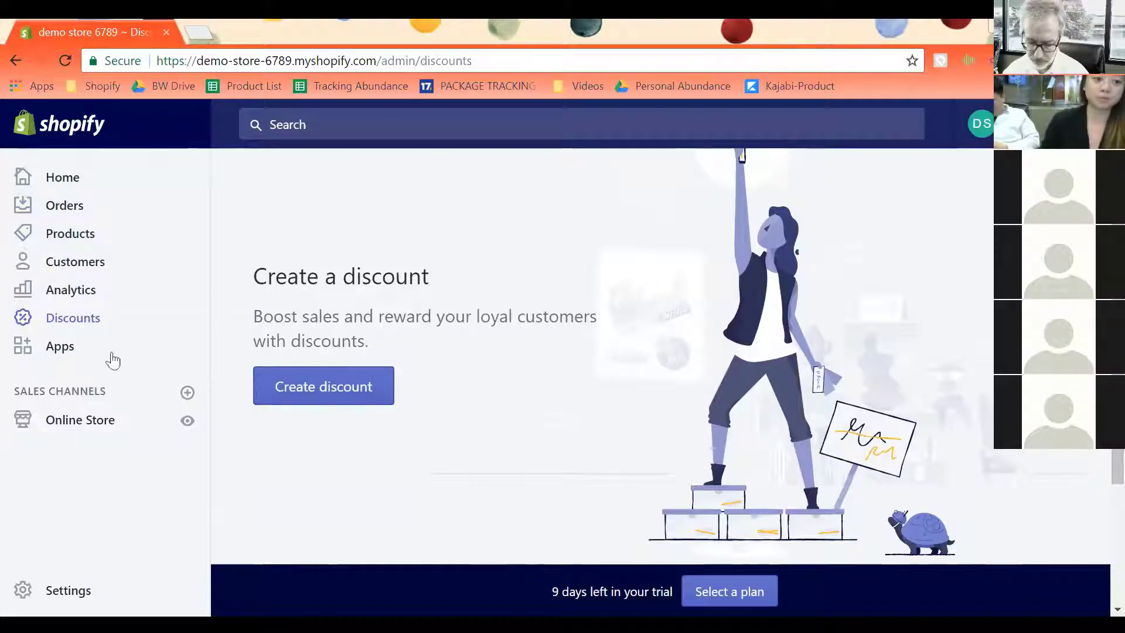
click(81, 356)
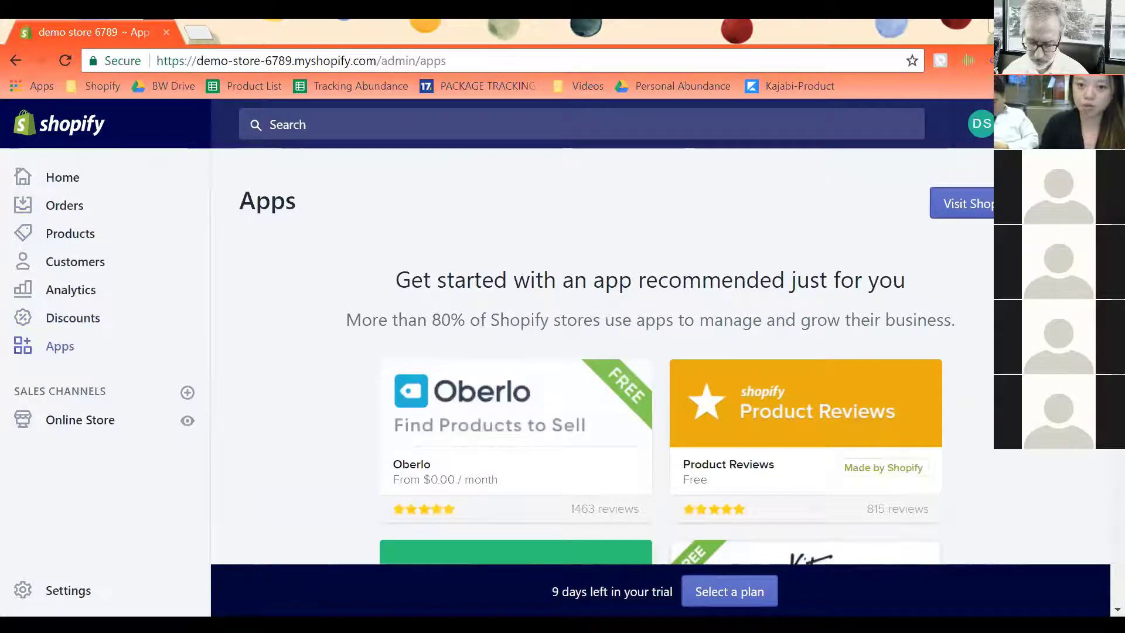
scroll(805, 410, down, 5)
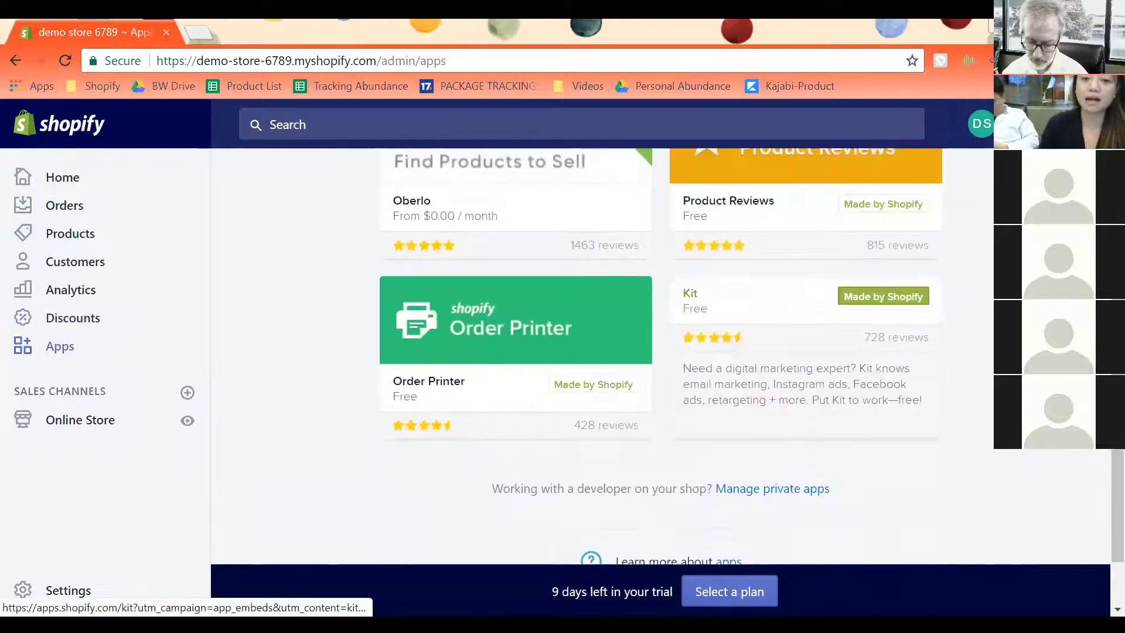
scroll(805, 363, up, 2)
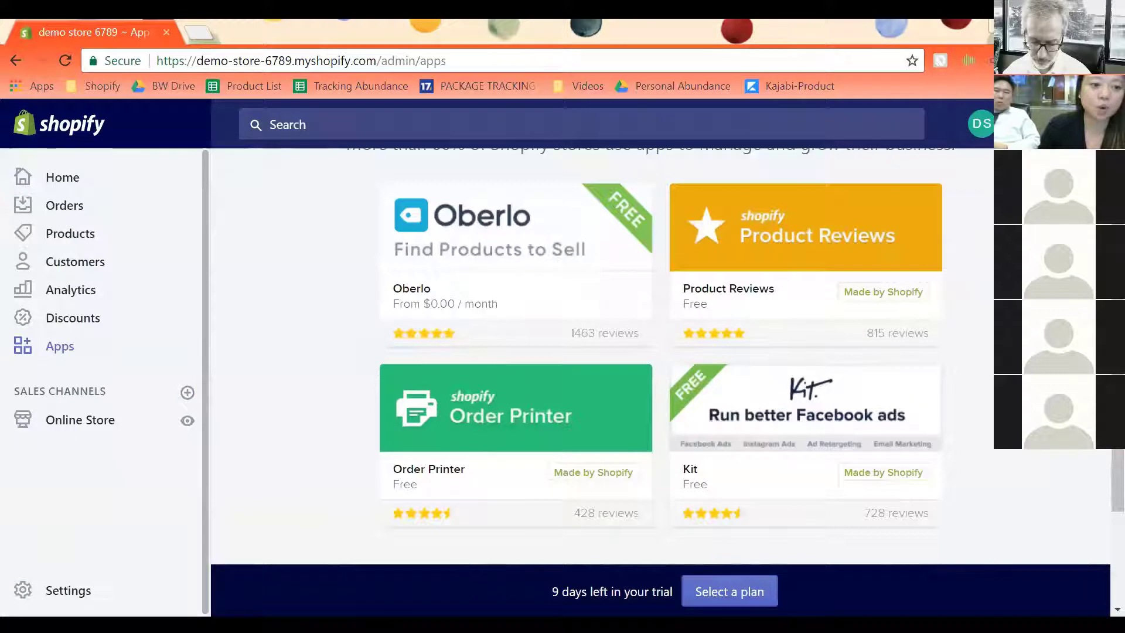
Examine the online store's themes page, briefly checking the Debut theme's editor and returning to the theme options
click(80, 419)
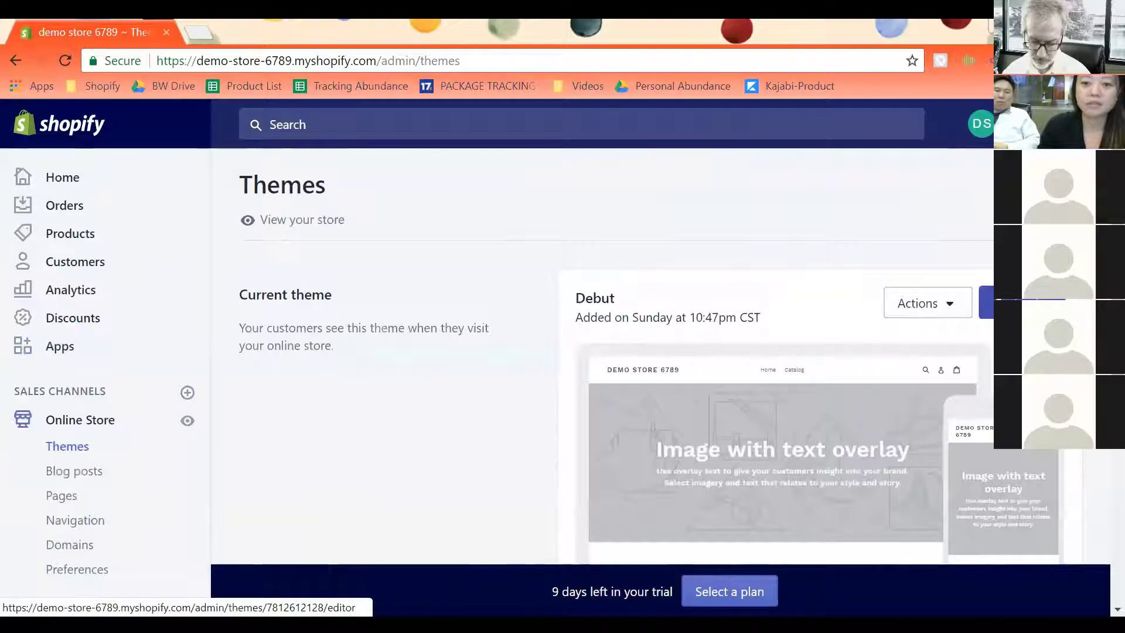
click(986, 303)
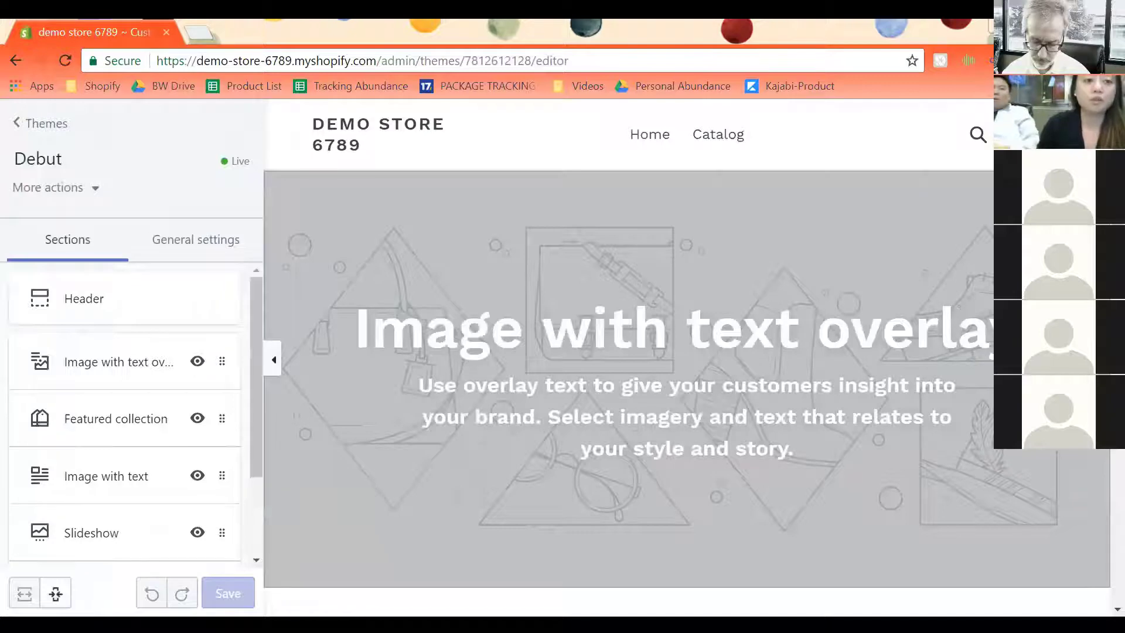
key(alt+Left)
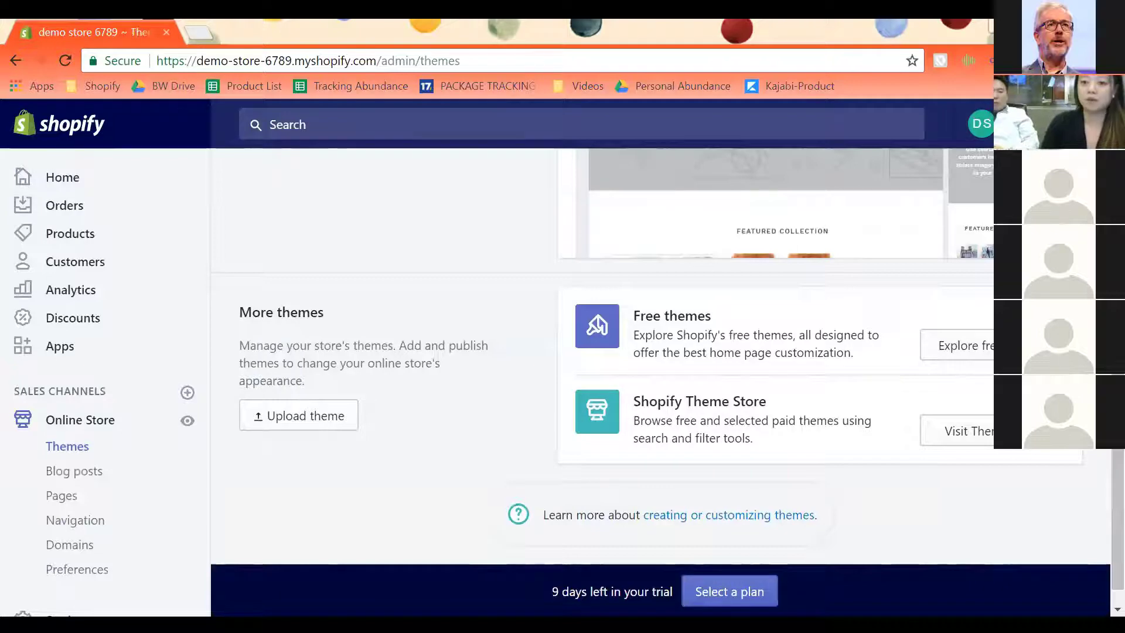
scroll(674, 369, up, 3)
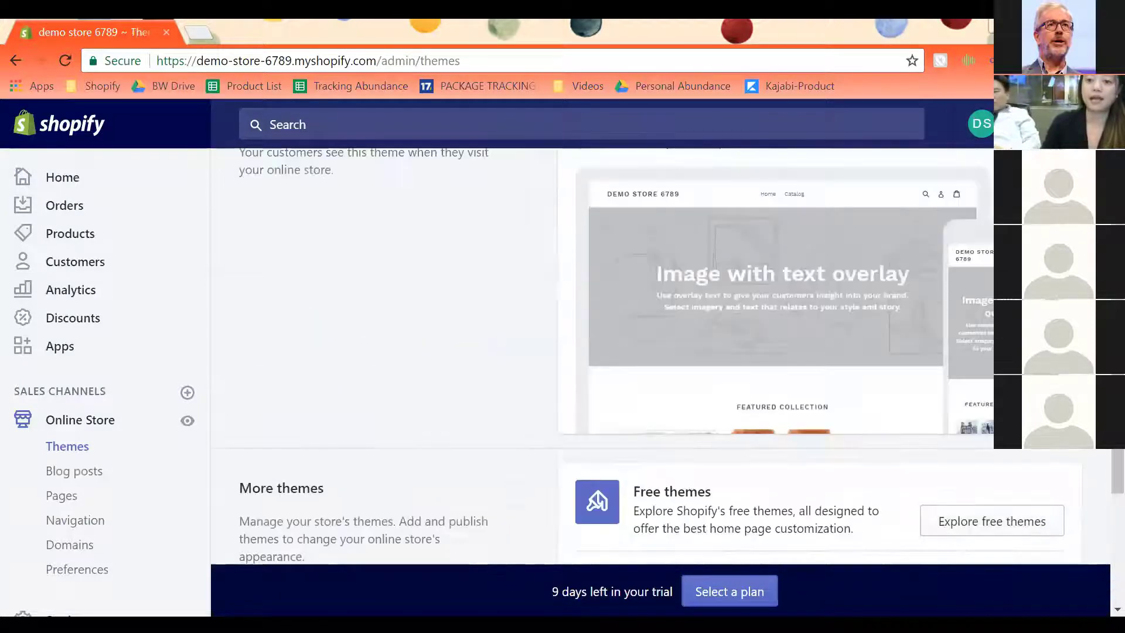
scroll(644, 351, up, 3)
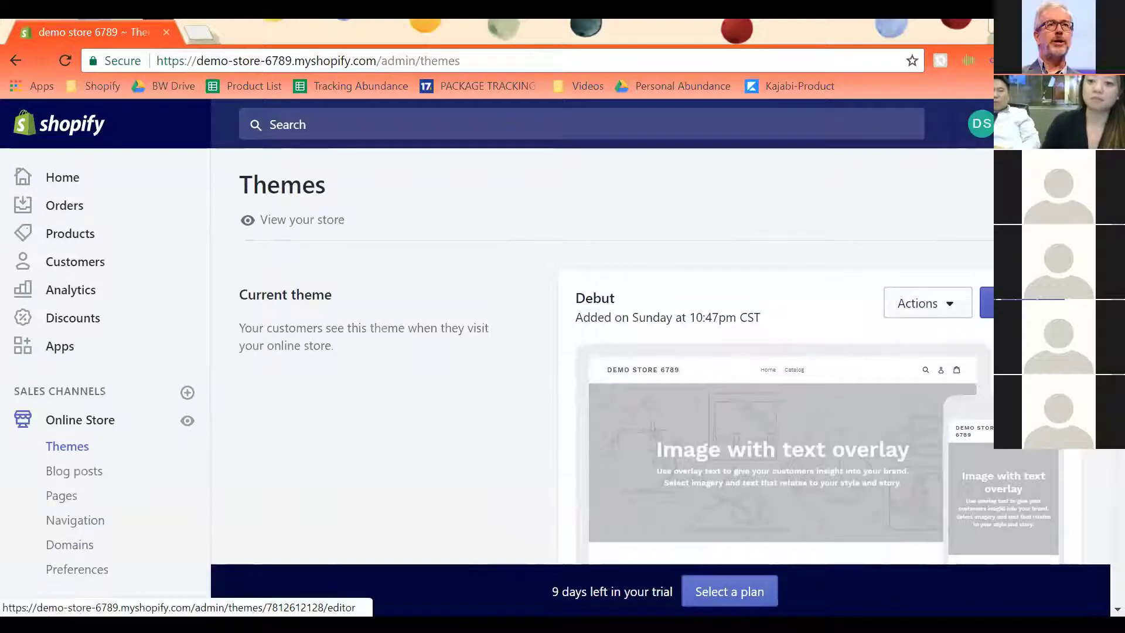
Open the current Debut theme for customization and look over its home page preview
click(987, 302)
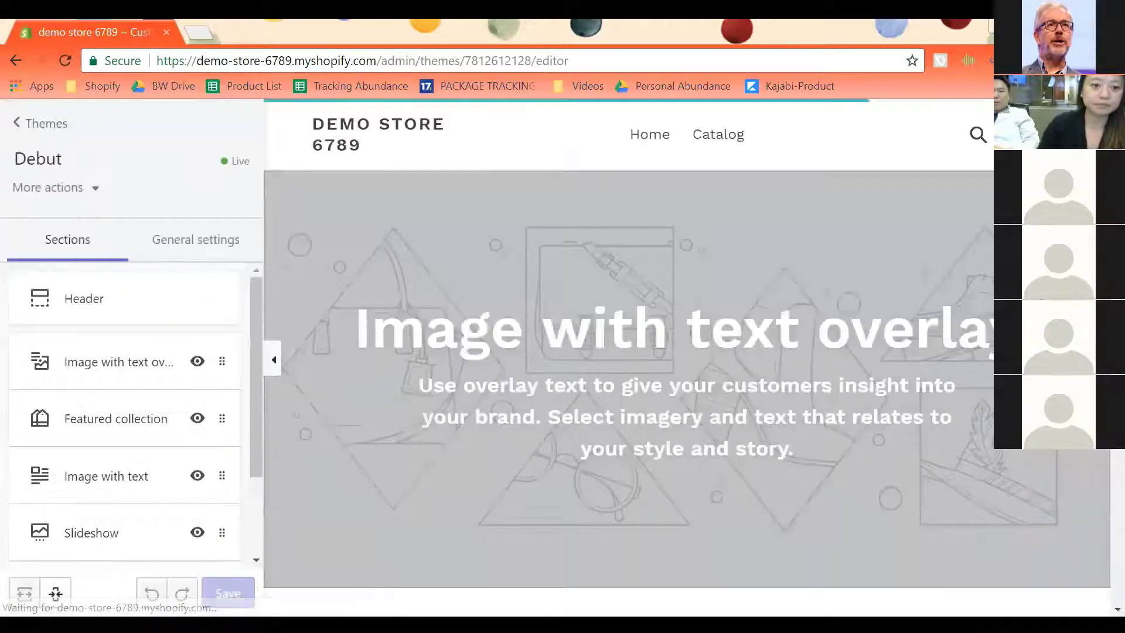
scroll(393, 361, down, 2)
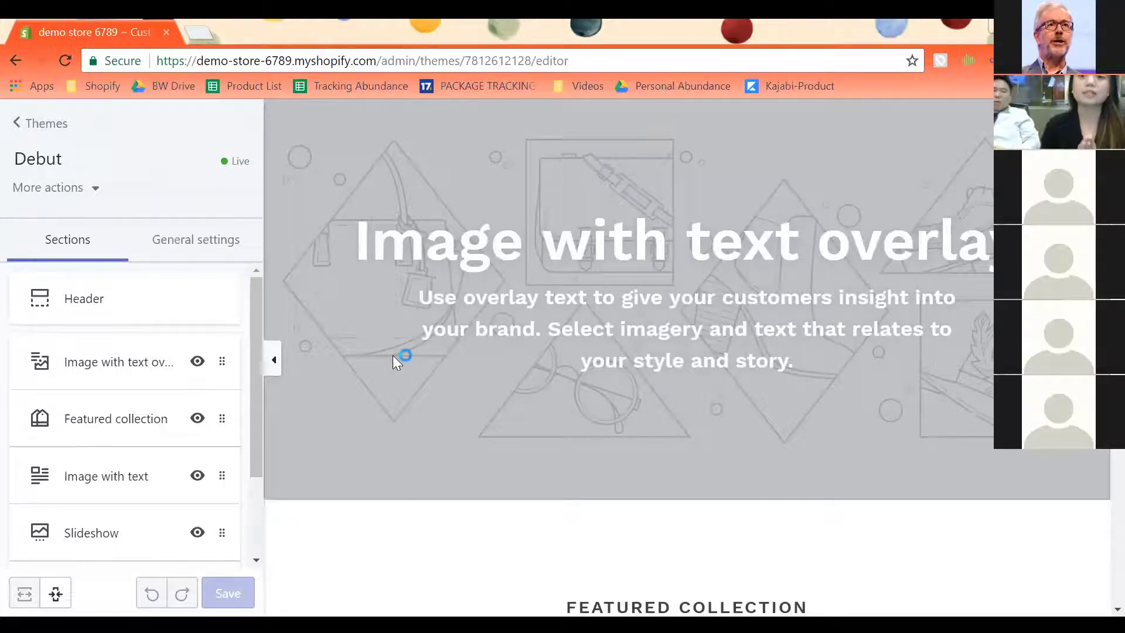
scroll(393, 355, up, 2)
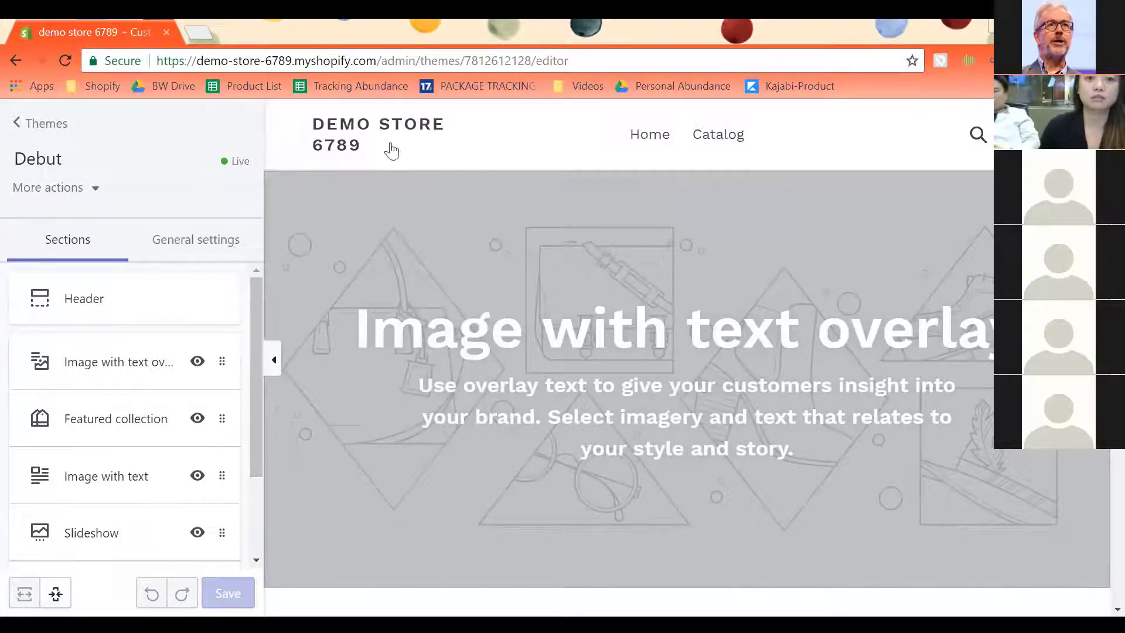
Open the theme's Header section and examine its logo and menu settings
click(88, 299)
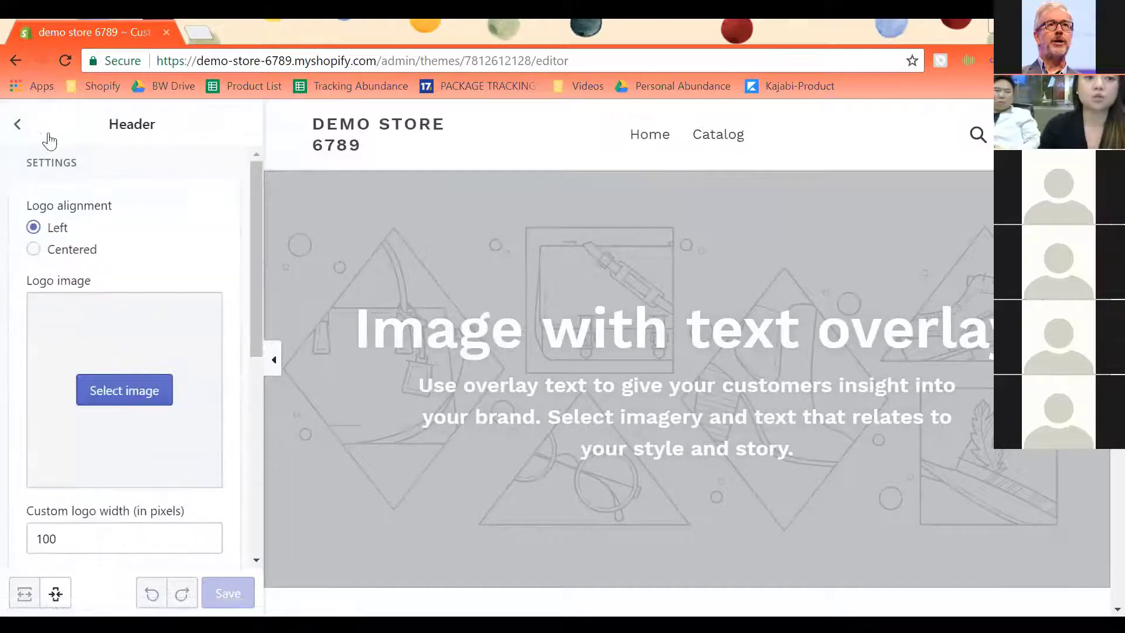
click(19, 127)
click(77, 297)
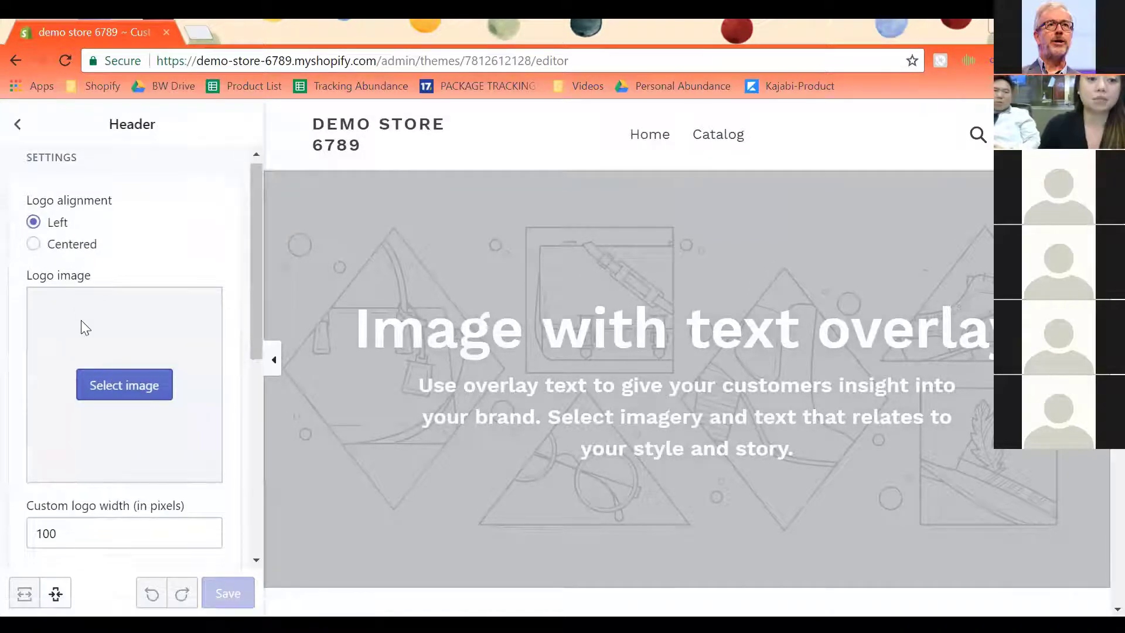
scroll(82, 324, down, 2)
scroll(105, 309, down, 2)
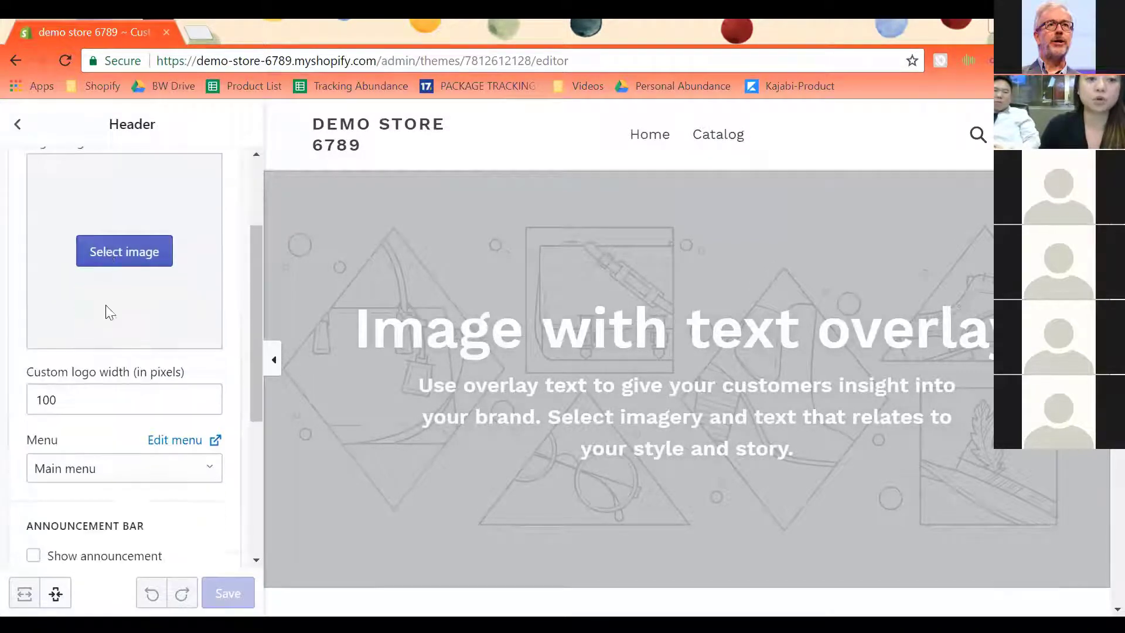
Examine the header's custom logo width and the menus available for its navigation, keeping Main menu selected
click(24, 369)
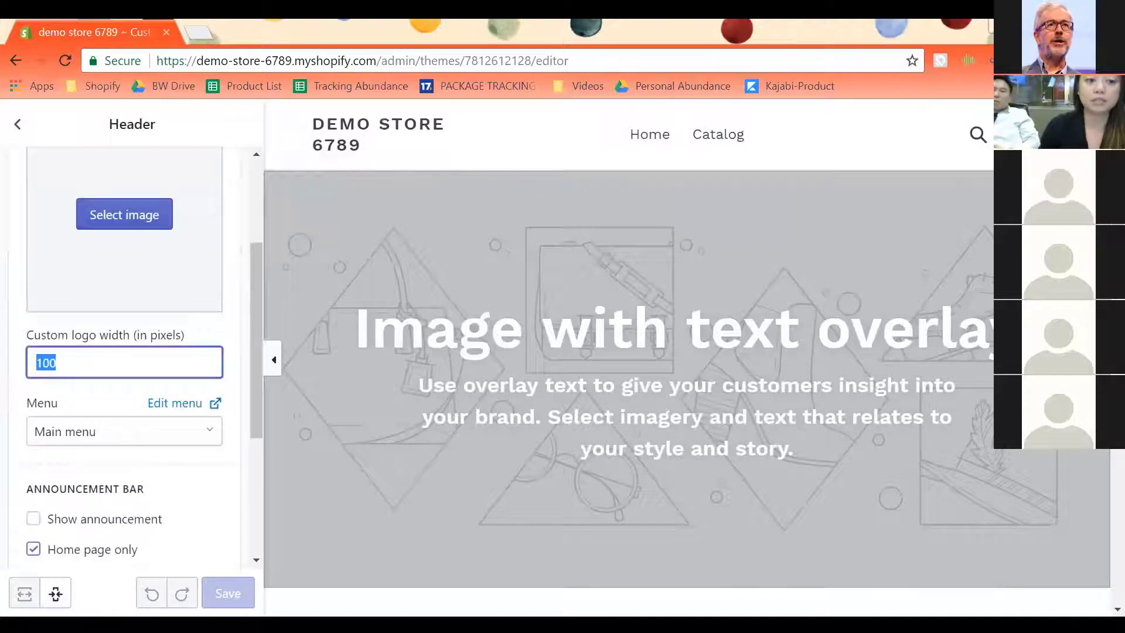
click(124, 431)
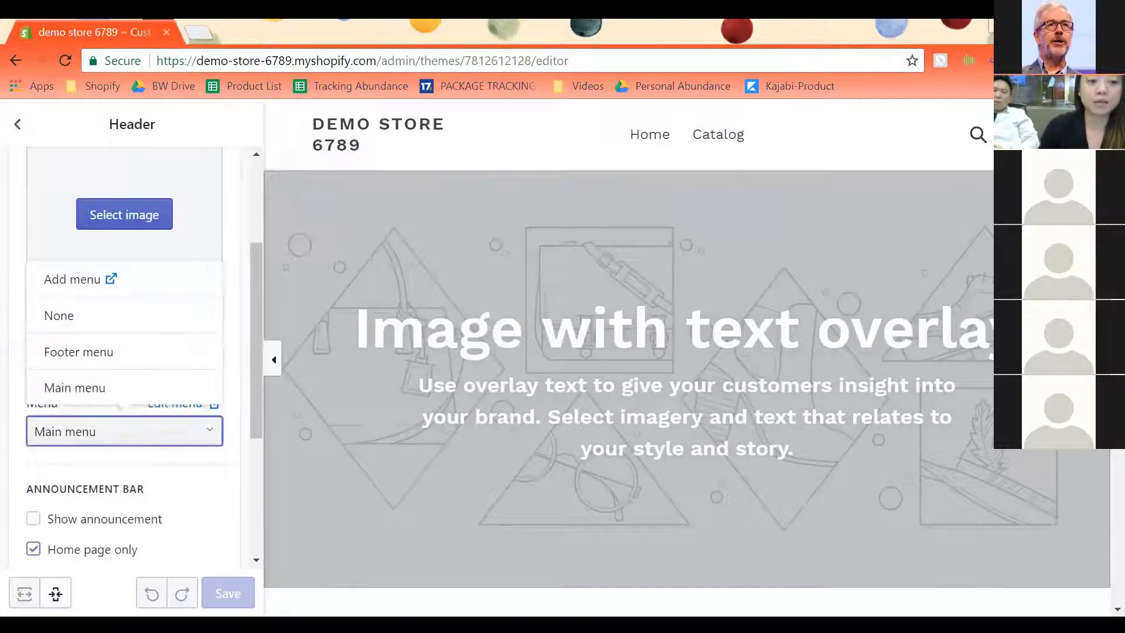
click(74, 388)
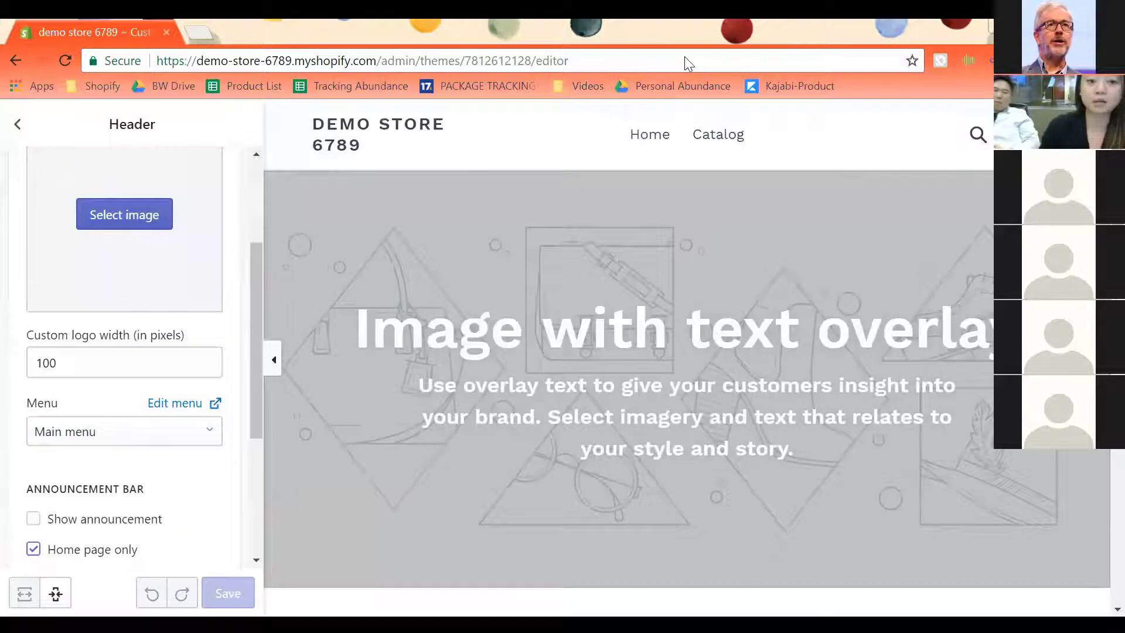
click(124, 431)
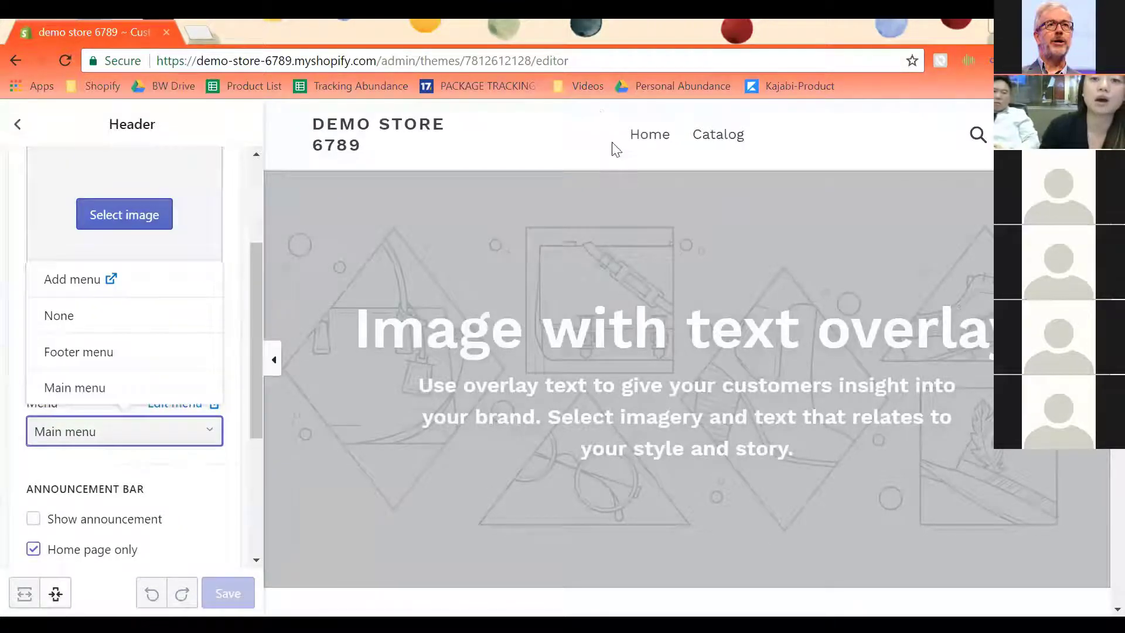
click(547, 142)
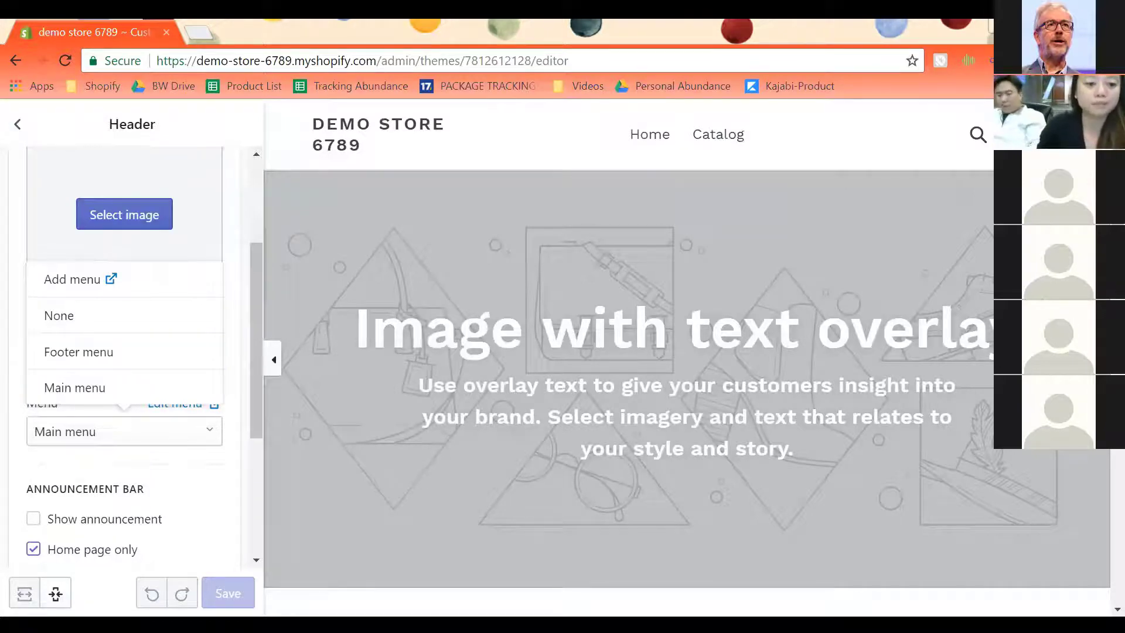
Try showing the header's announcement bar, turn it off again, and review its text, link and color settings
scroll(88, 242, down, 2)
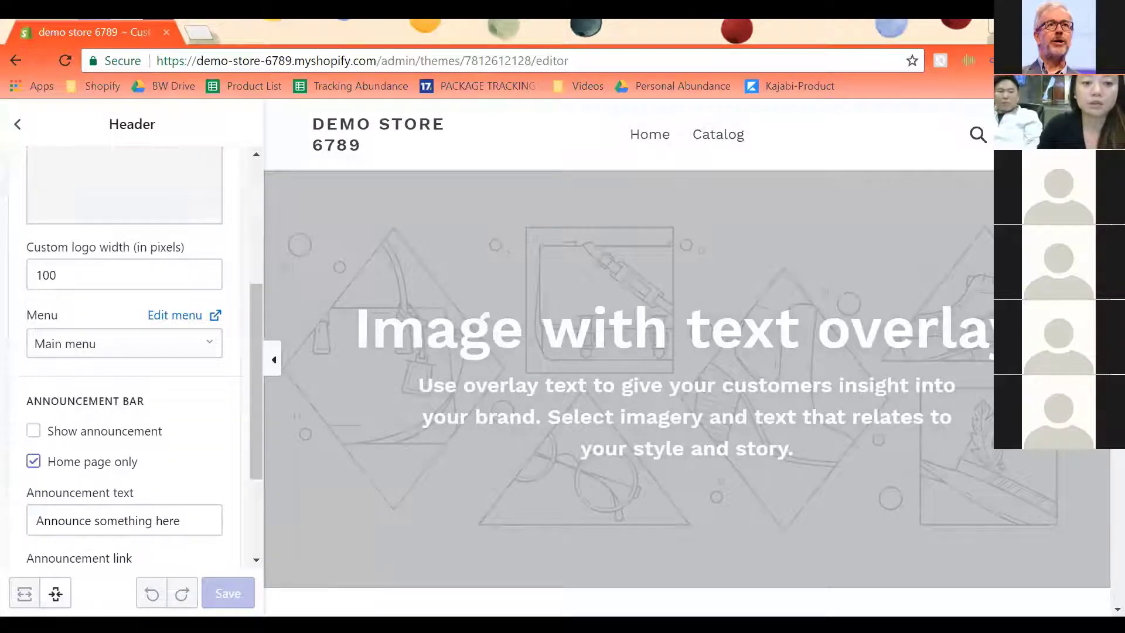
click(34, 431)
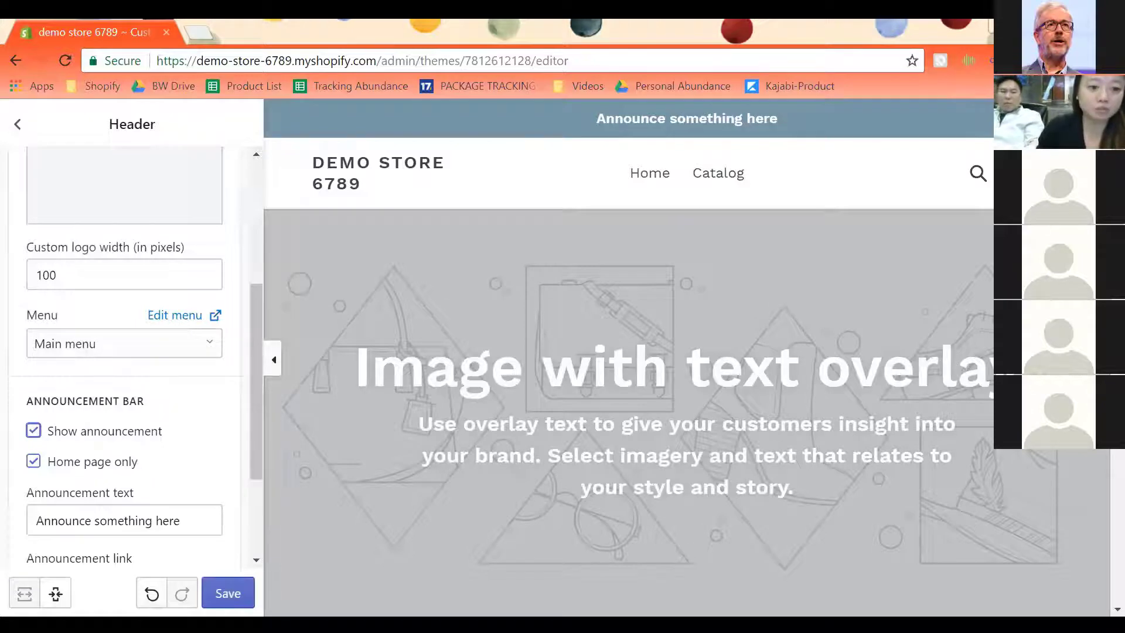
key(space)
scroll(123, 352, down, 3)
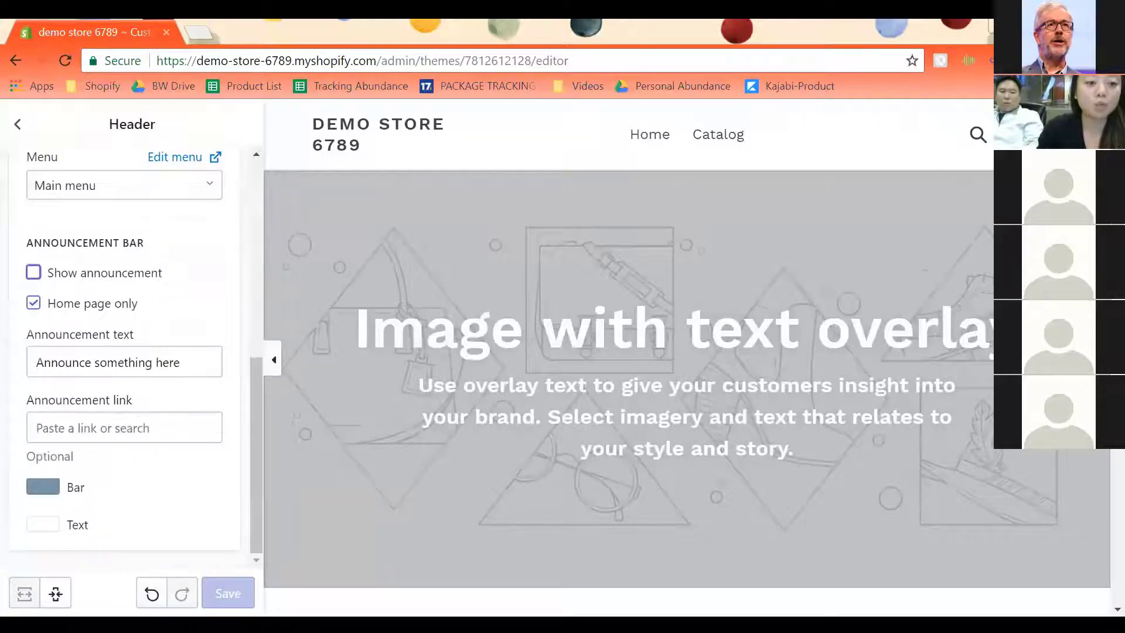
scroll(123, 351, up, 5)
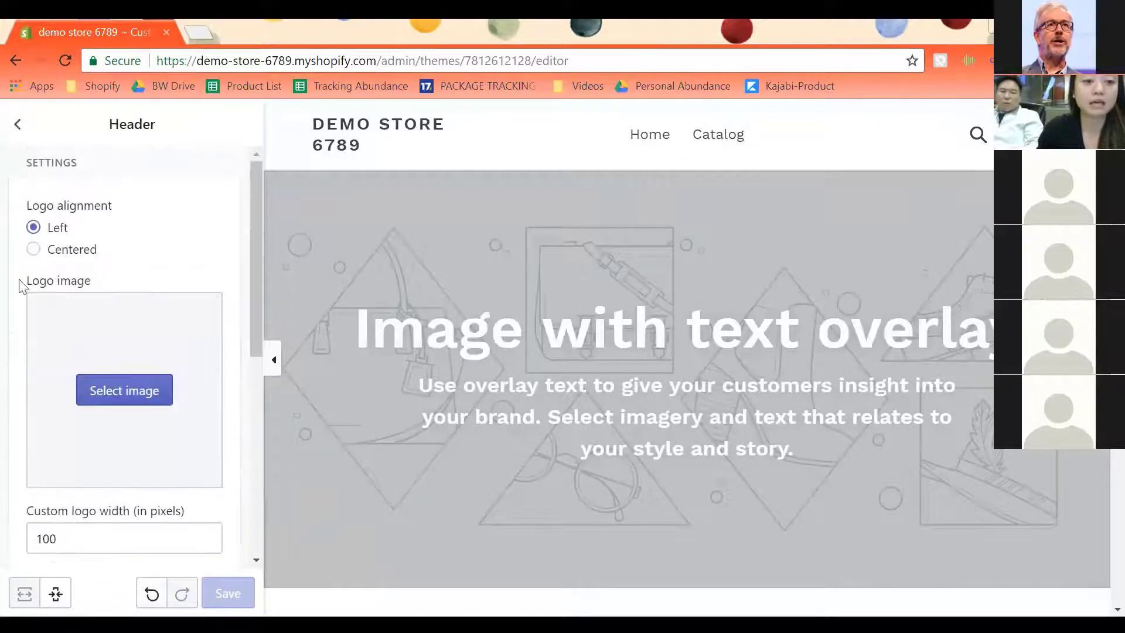
Leave the Header section and open the Image with text overlay section to examine its image, heading and text
click(19, 125)
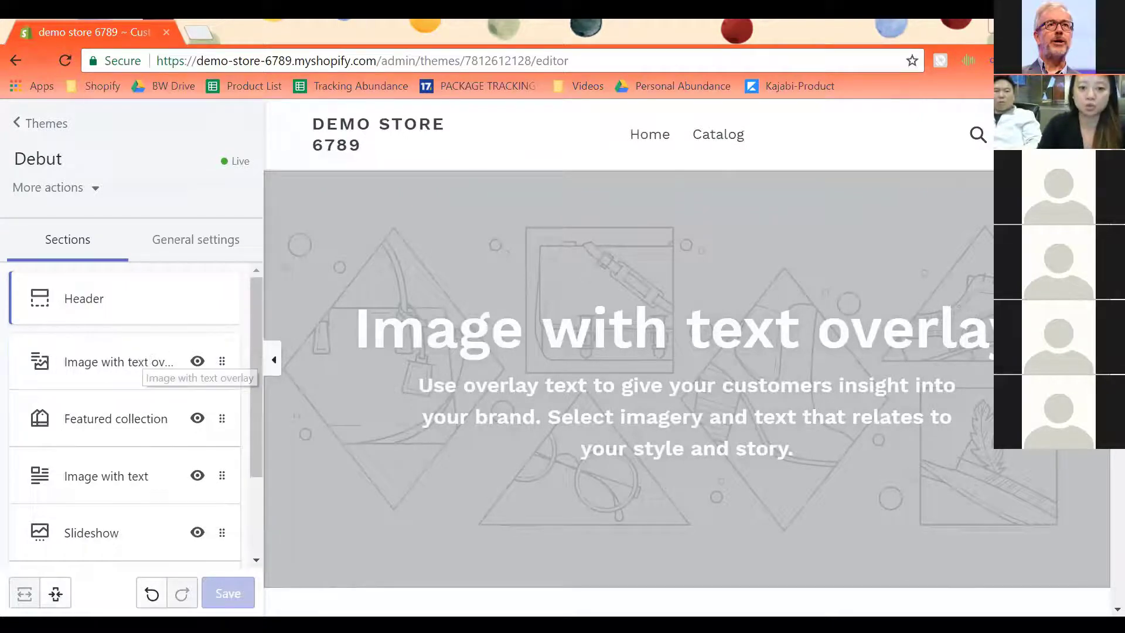
click(90, 362)
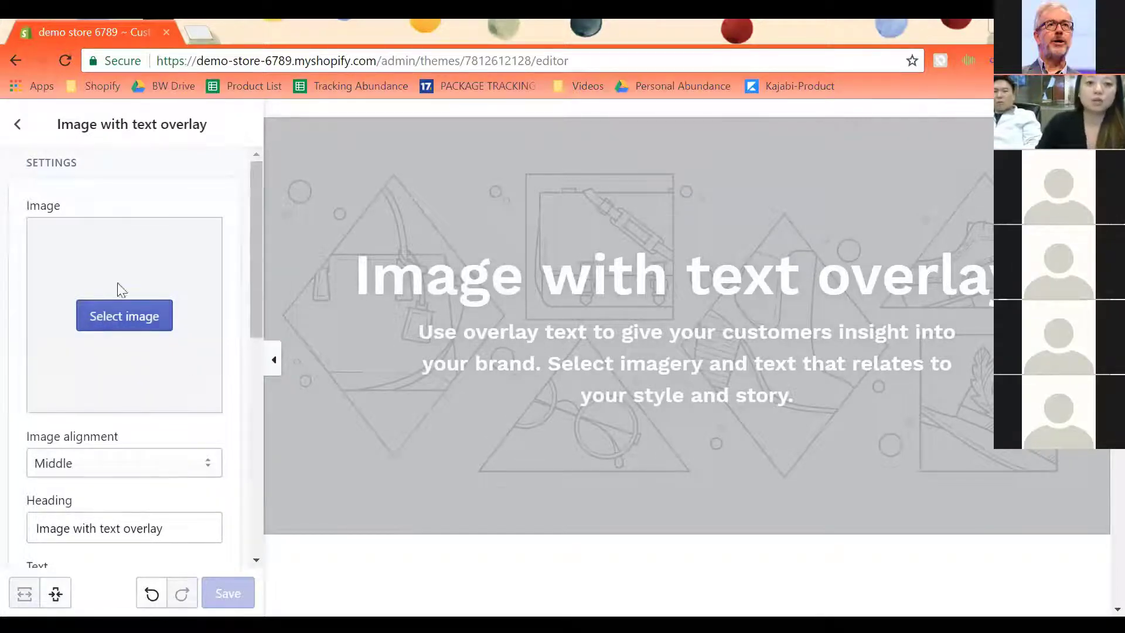
scroll(124, 351, down, 2)
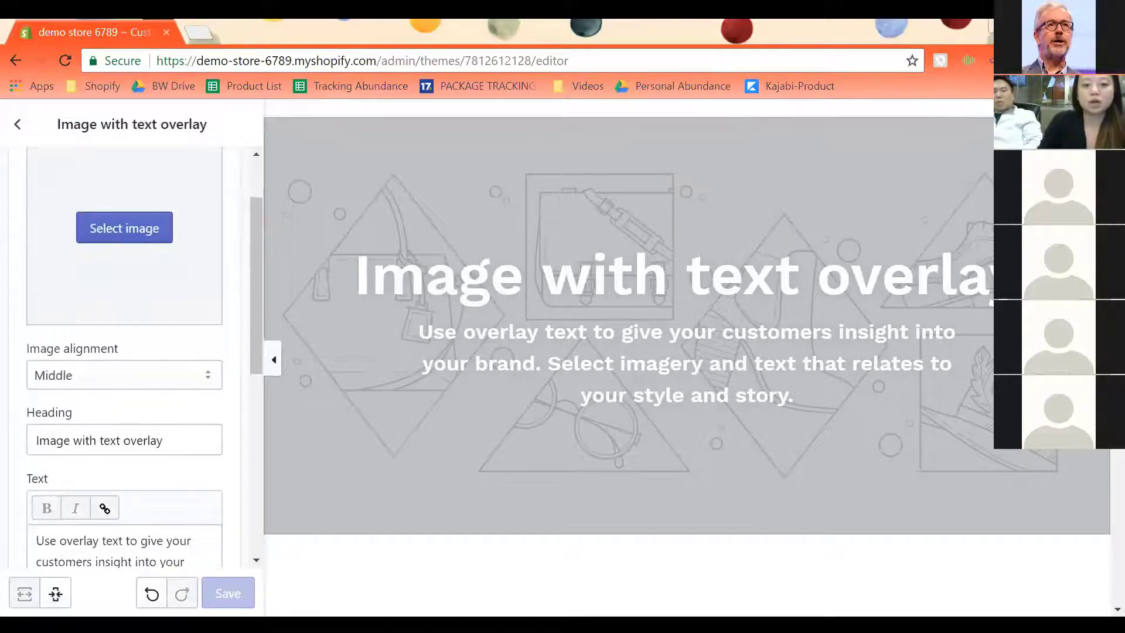
drag(372, 276, 955, 332)
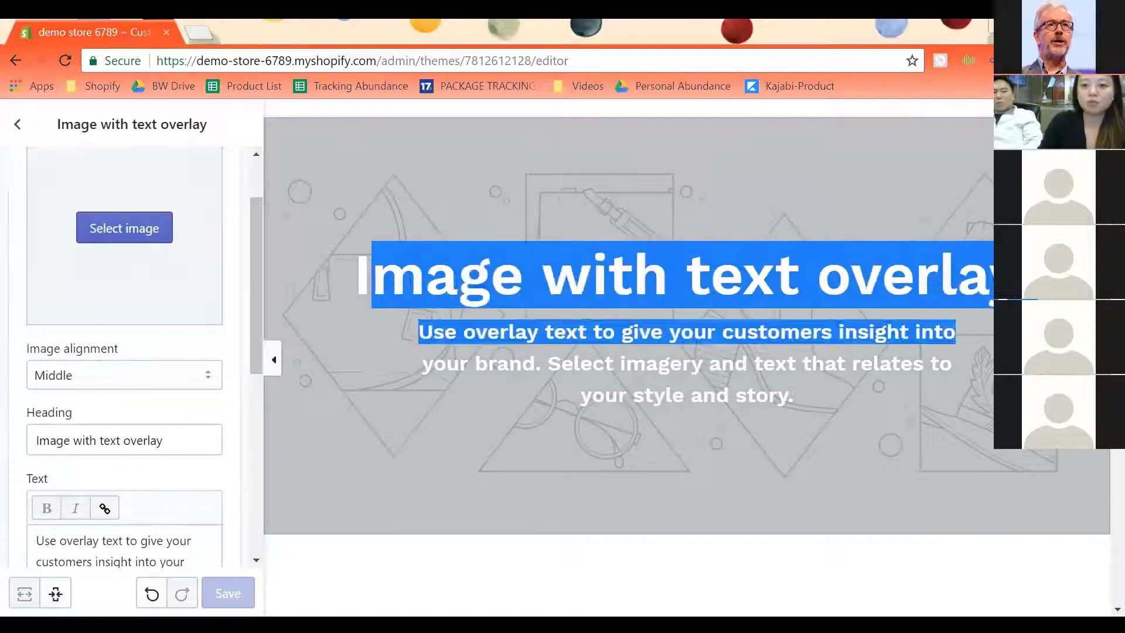
click(414, 368)
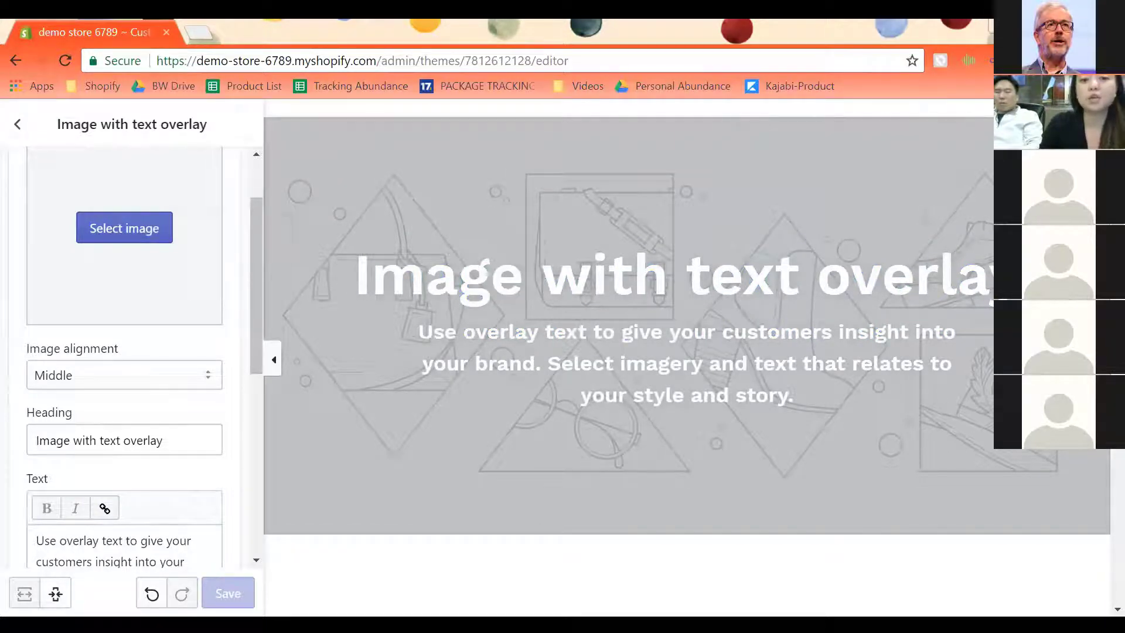
drag(344, 284, 973, 286)
click(832, 280)
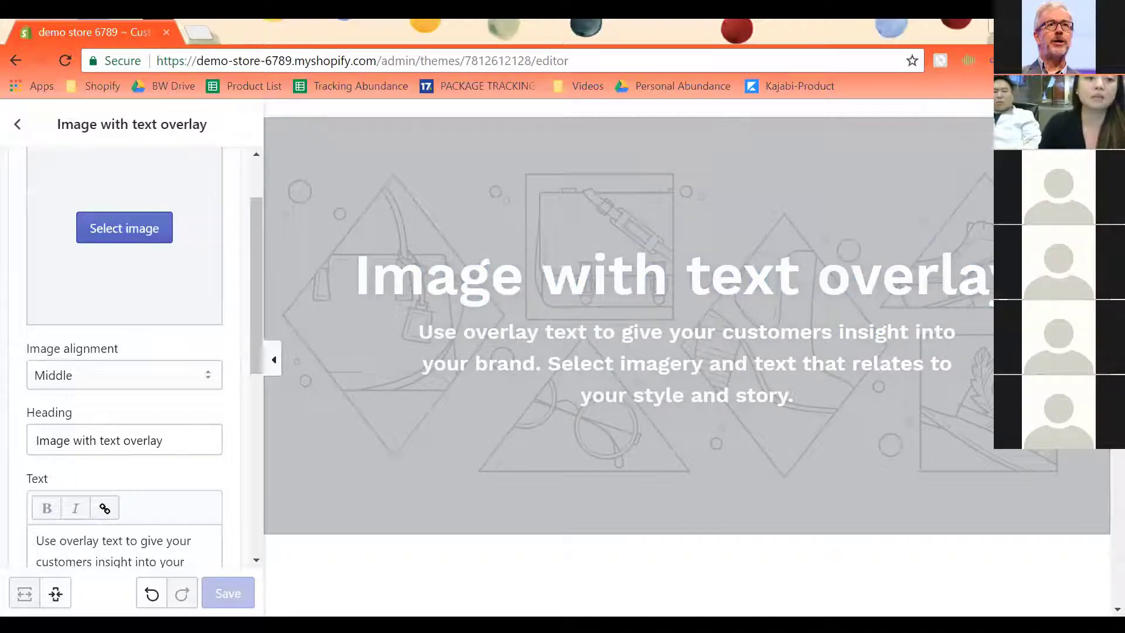
Change the image overlay section's heading to "Hello!"
scroll(124, 351, down, 2)
click(163, 352)
drag(163, 352, 2, 357)
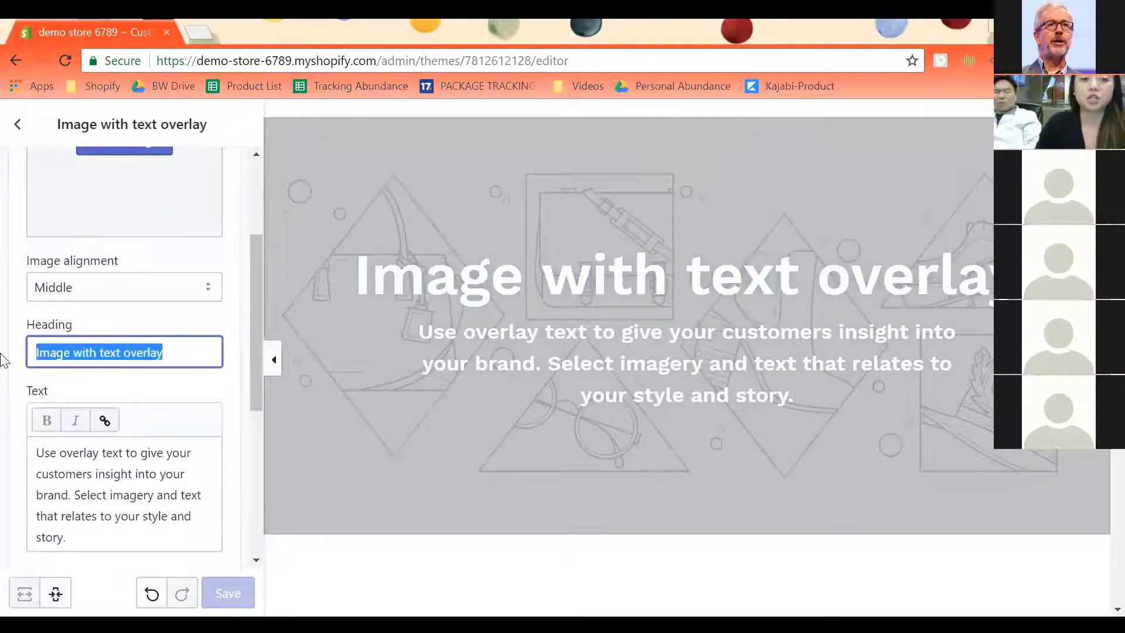
text(Hello!)
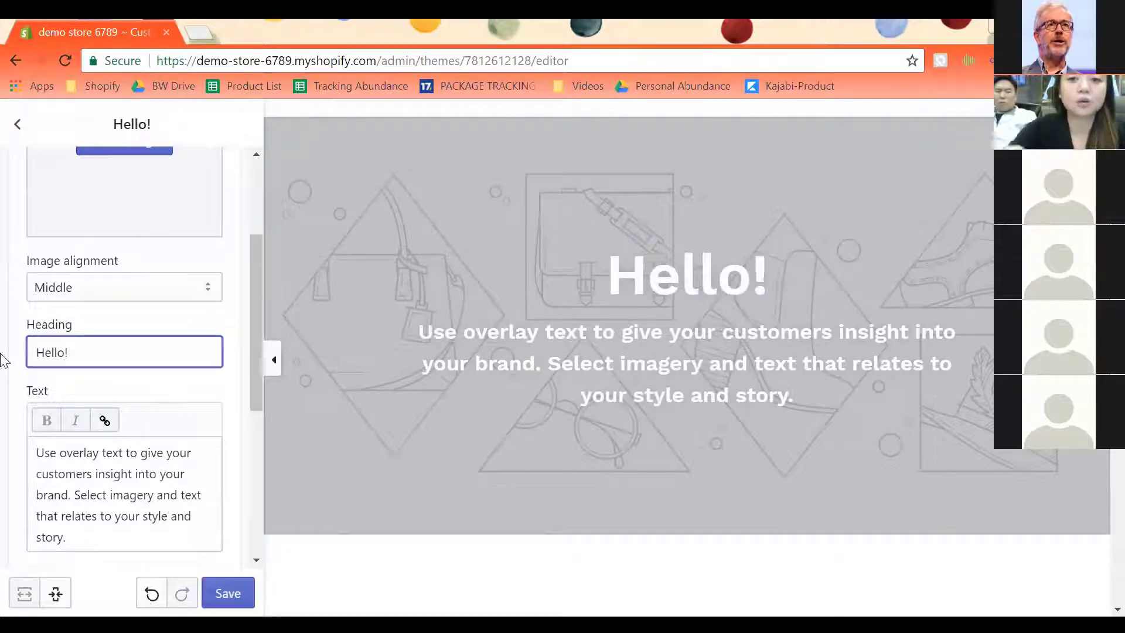
Replace the overlay text below the heading with "Welcome to my store"
key(Tab)
key(Tab)
key(ctrl+a)
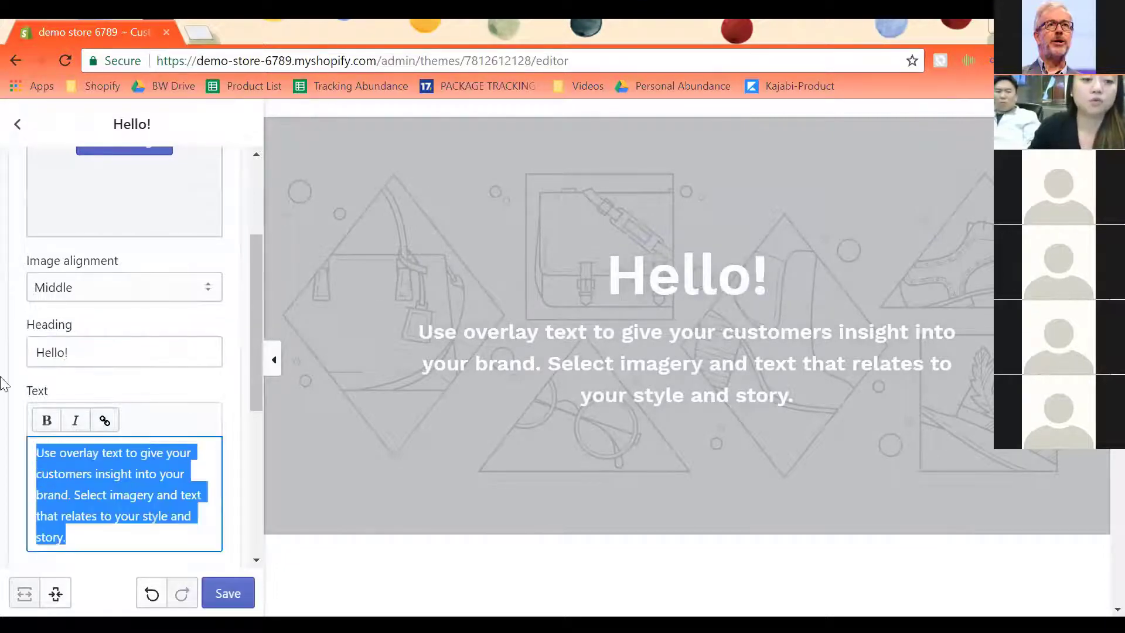
text(Welcome to my store)
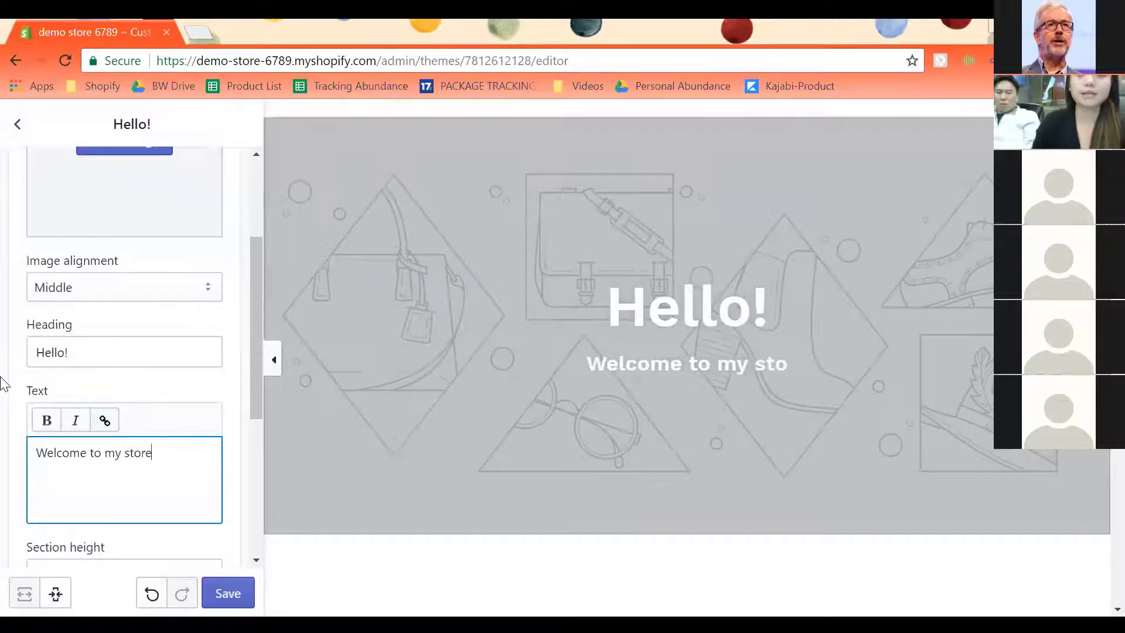
Review the overlay section's height, text size, button label and button link settings, and return to the sections list
scroll(226, 314, down, 3)
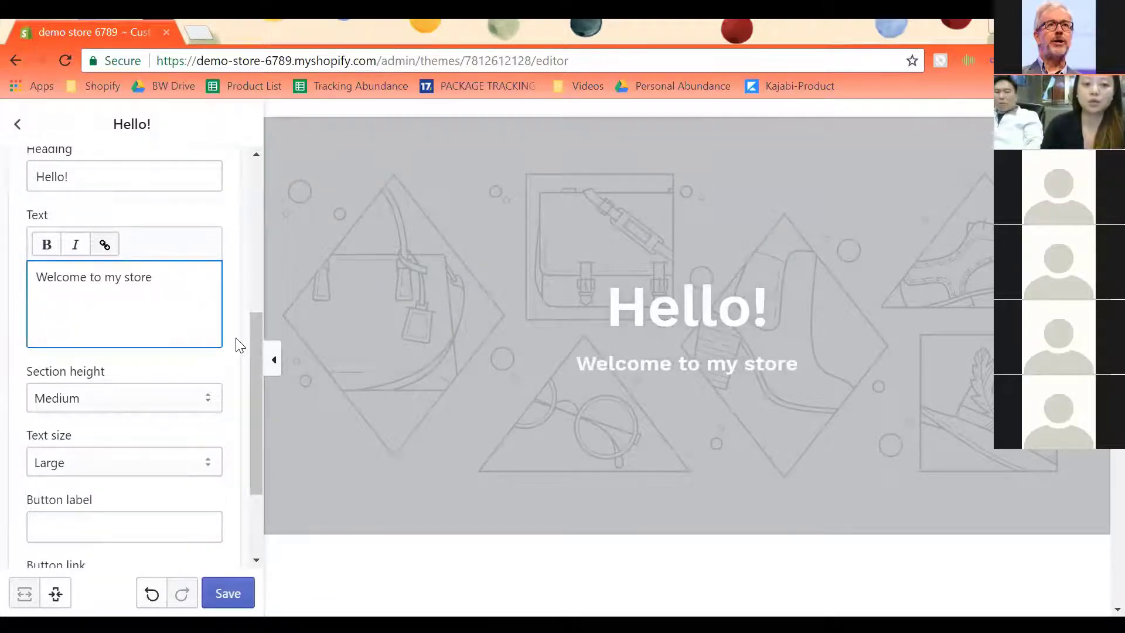
scroll(237, 337, down, 2)
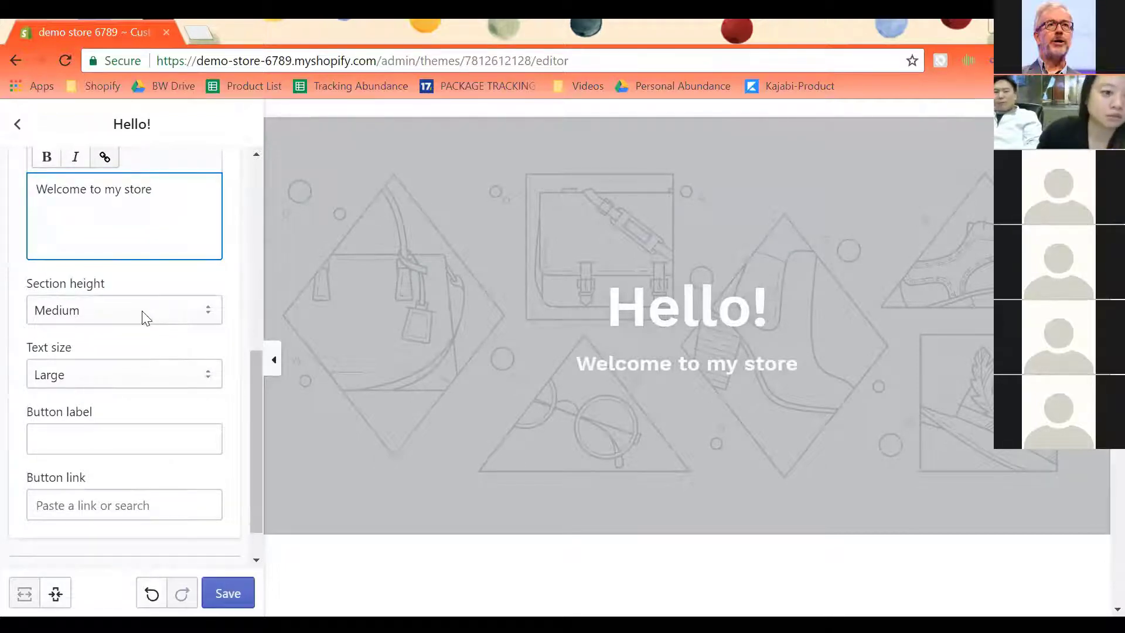
scroll(83, 374, down, 1)
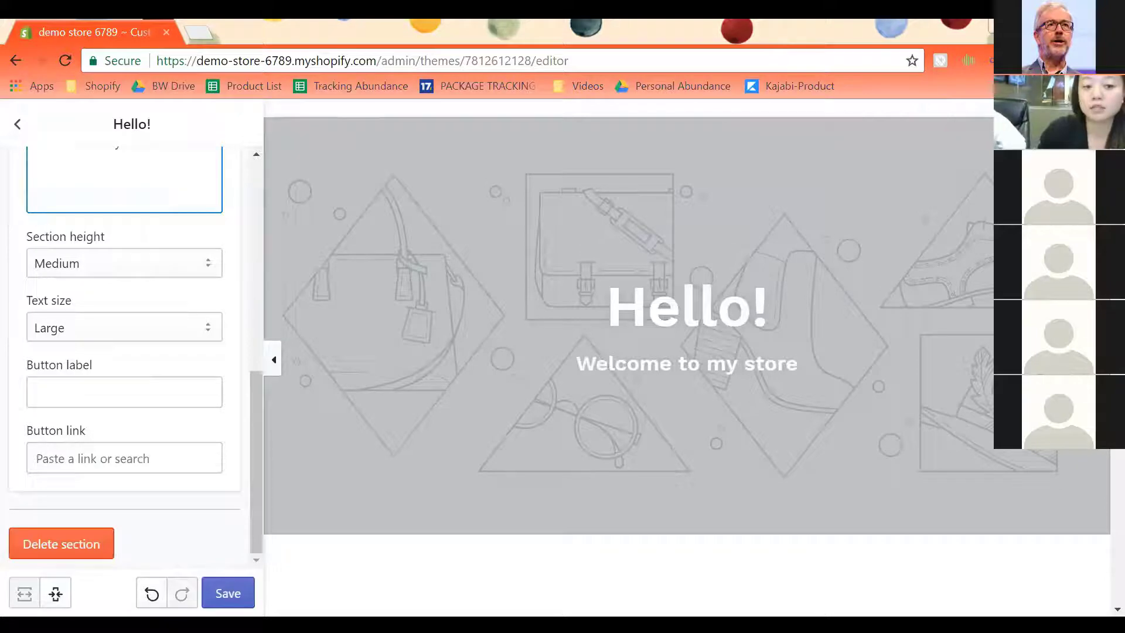
click(124, 458)
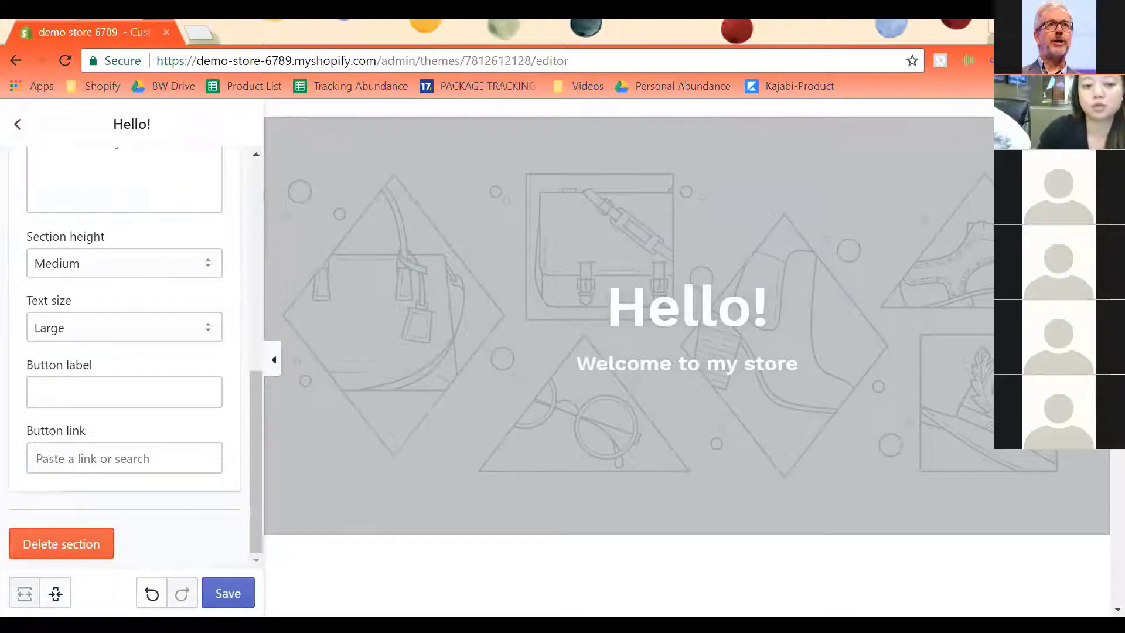
click(16, 124)
Open the Image with text section and examine its place on the home page and its image, heading, text and button settings
scroll(80, 326, down, 2)
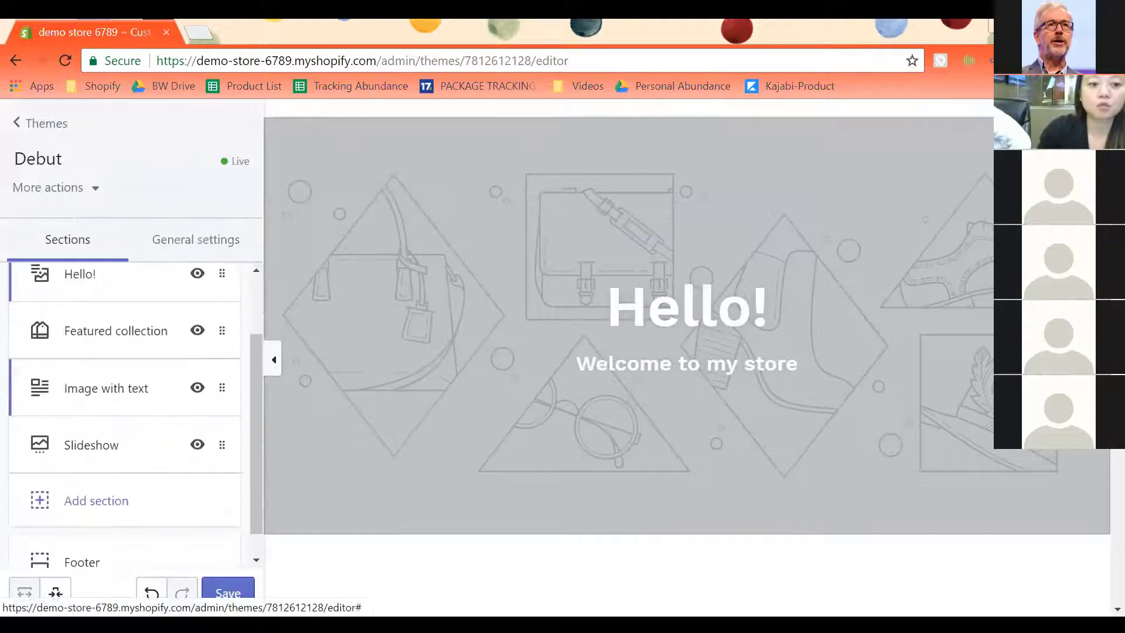
click(106, 388)
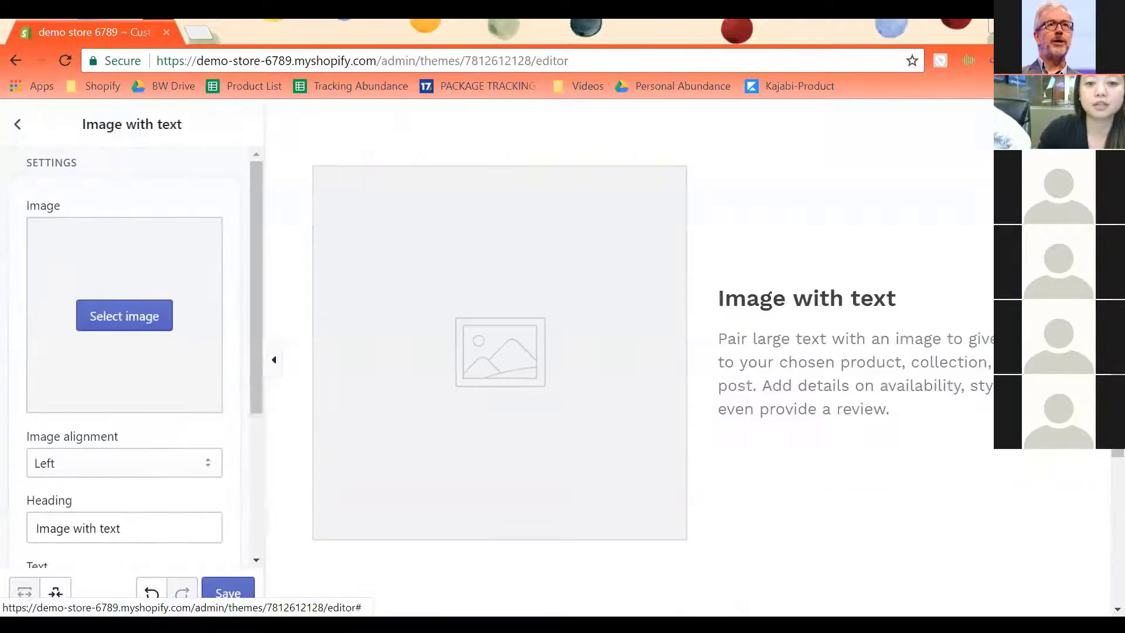
scroll(566, 355, up, 10)
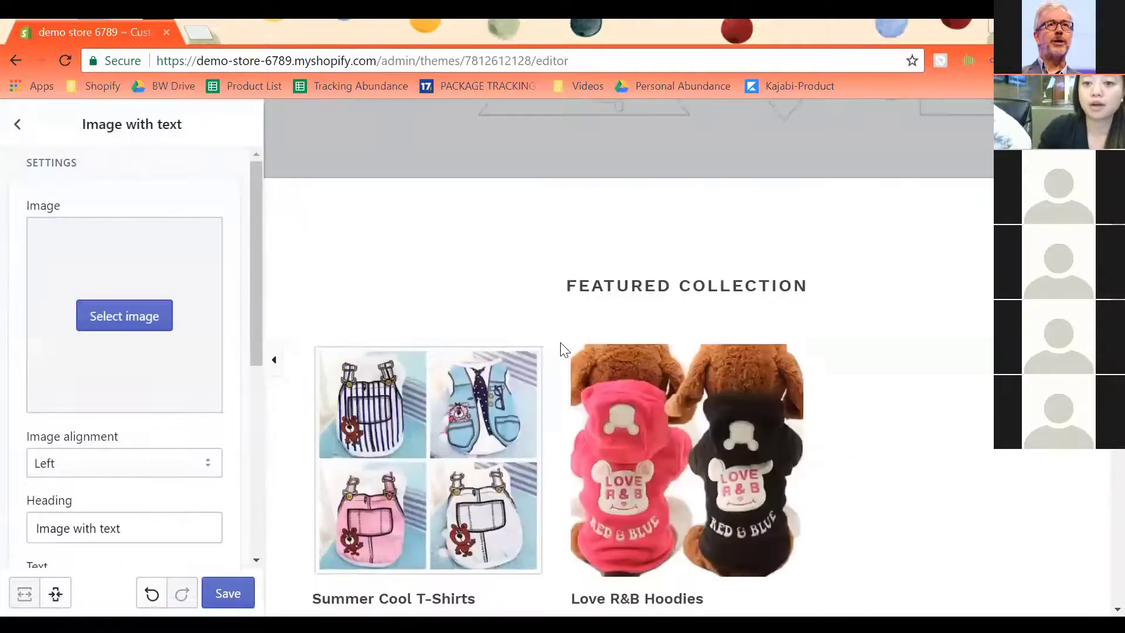
scroll(523, 186, down, 8)
scroll(524, 186, down, 7)
scroll(607, 328, up, 4)
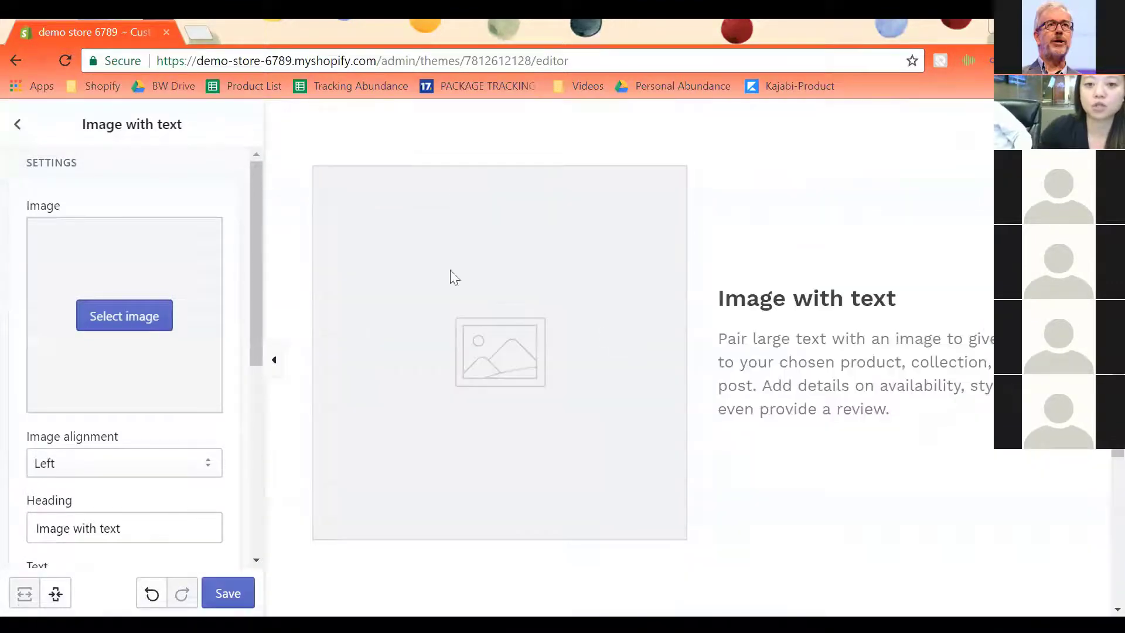
scroll(128, 351, down, 6)
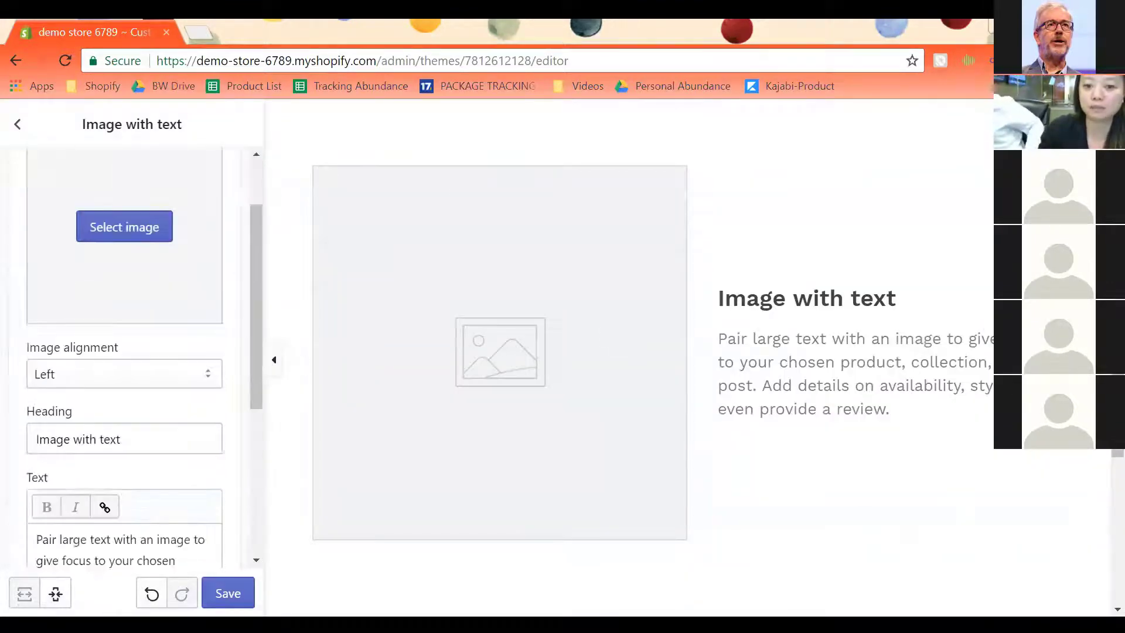
scroll(128, 351, up, 6)
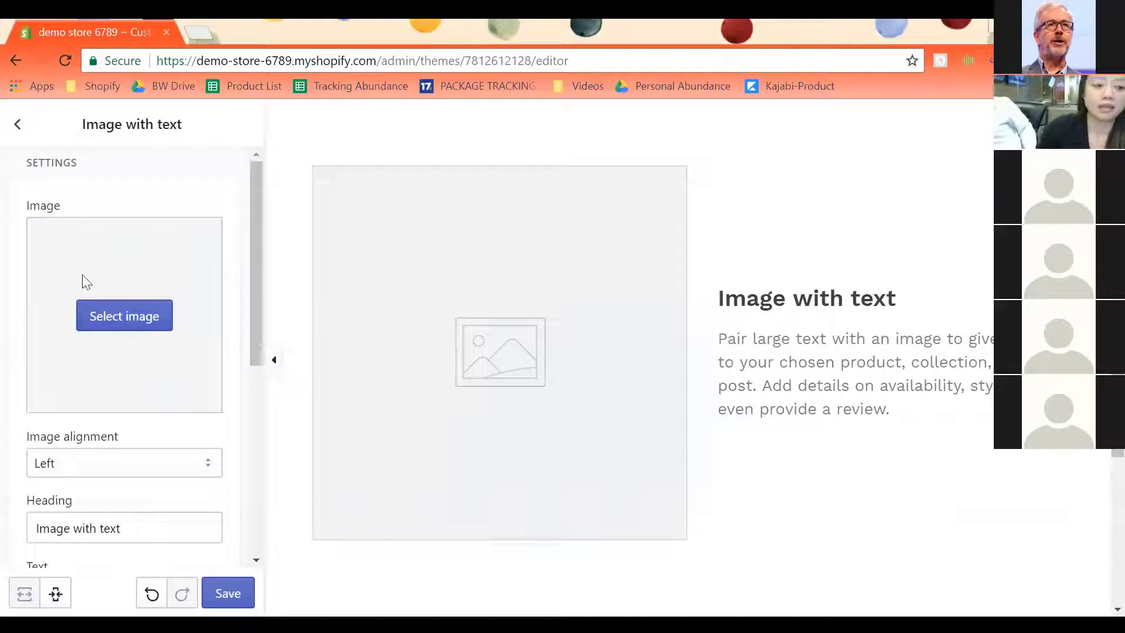
scroll(70, 340, down, 3)
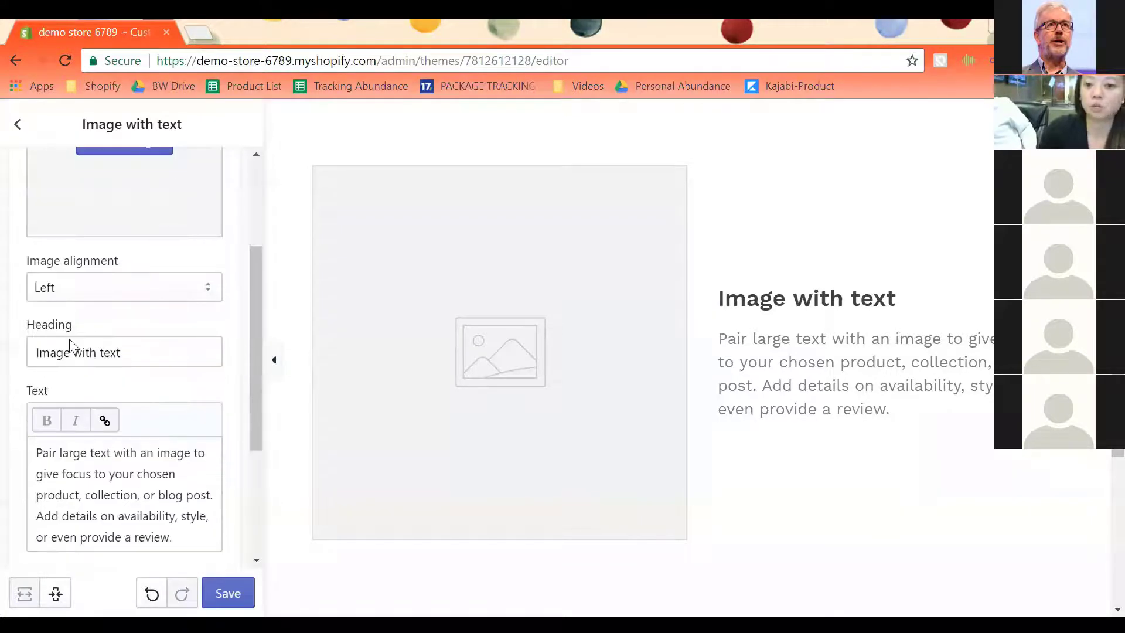
scroll(69, 338, down, 3)
click(70, 339)
key(shift+Tab)
key(Tab)
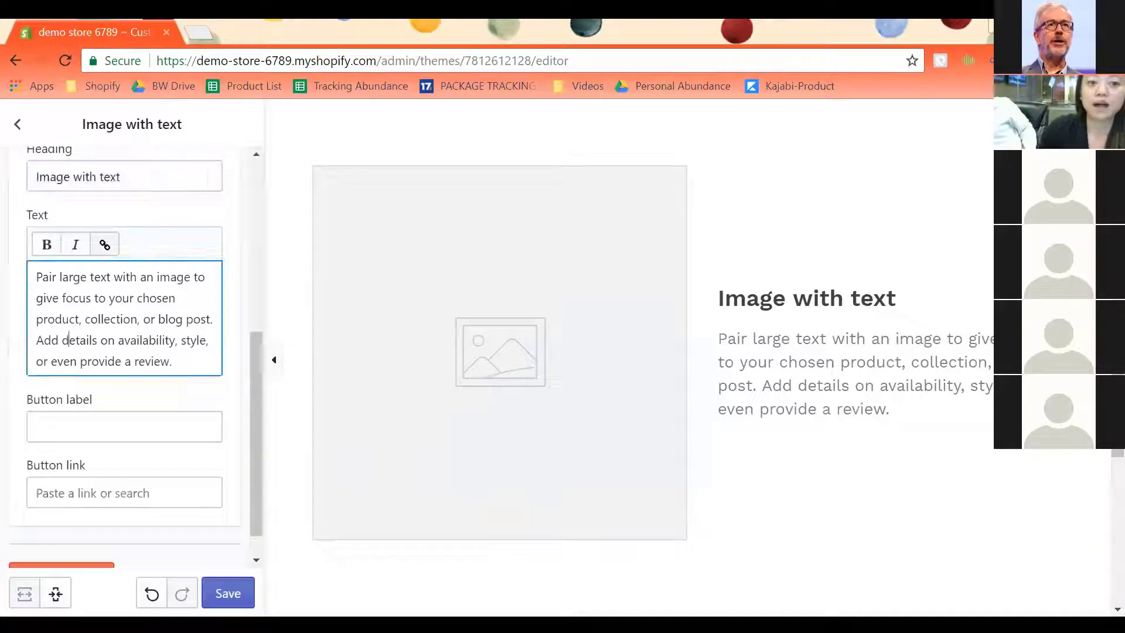
scroll(124, 352, down, 1)
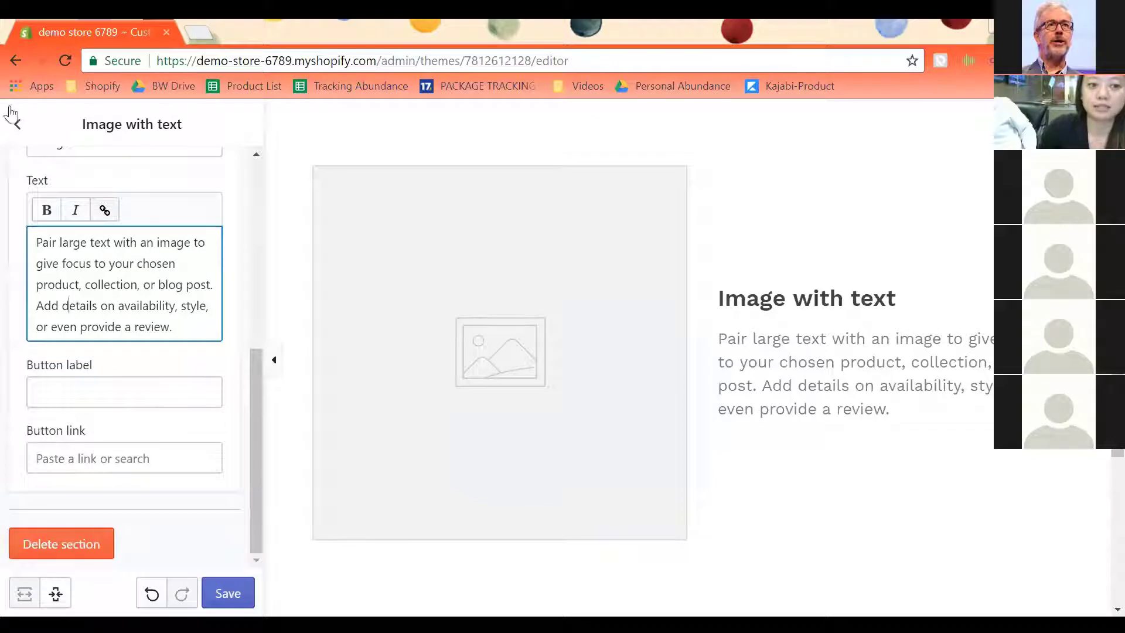
Return to the theme's sections list and open the choice of section types that can be added
click(17, 123)
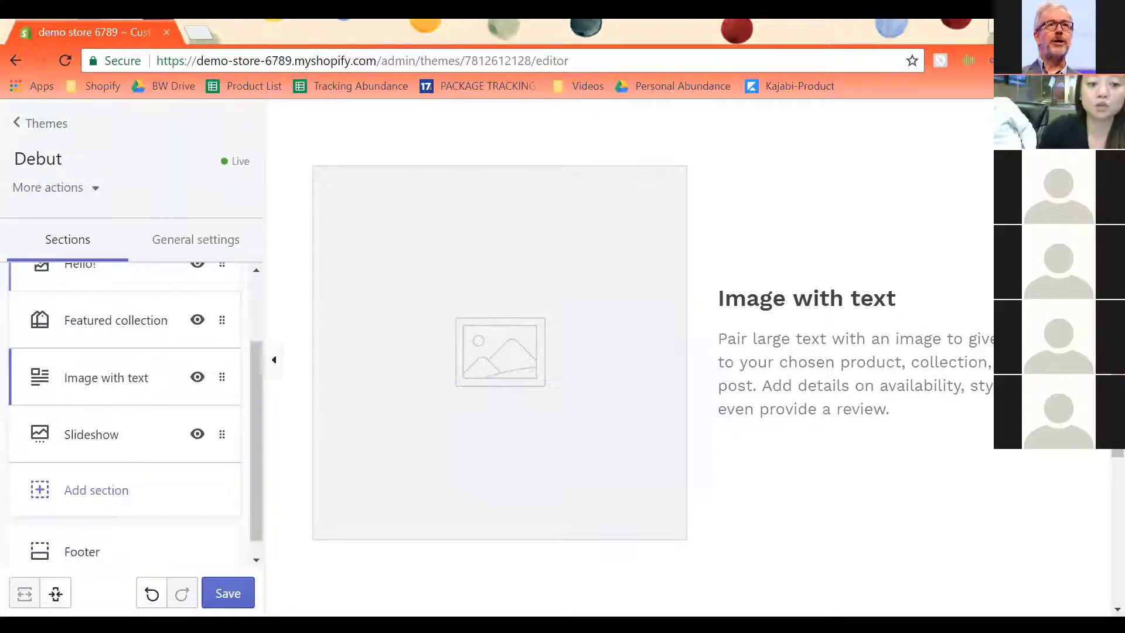
scroll(125, 271, down, 1)
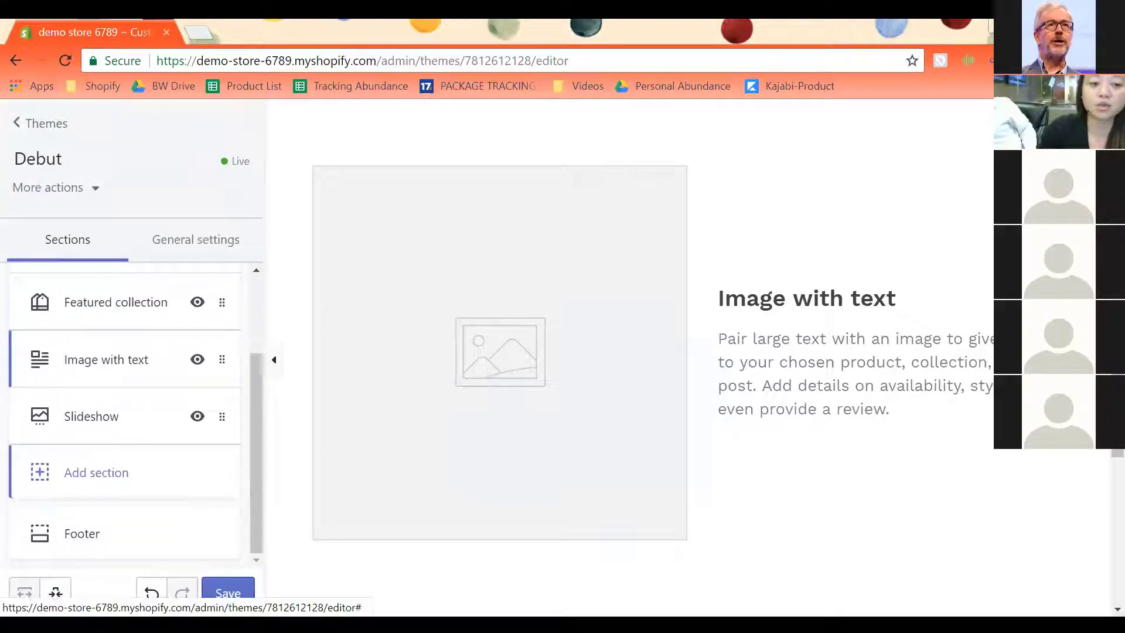
click(96, 472)
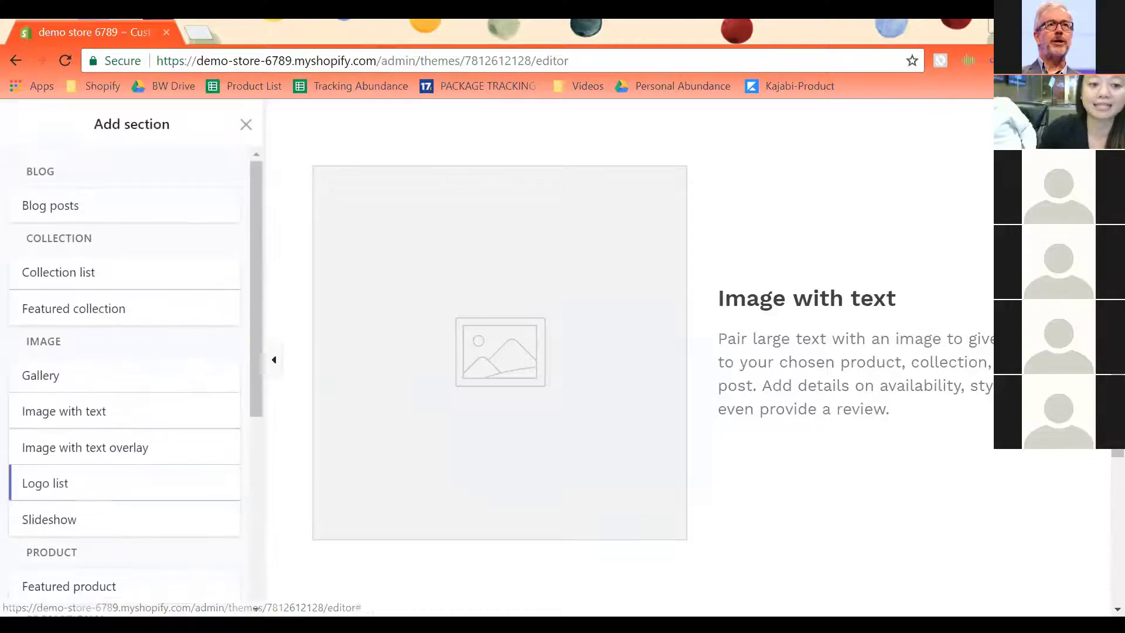
Preview the blog, collection and image section types on the home page, from Blog posts through Gallery and Logo list to Slideshow
click(63, 212)
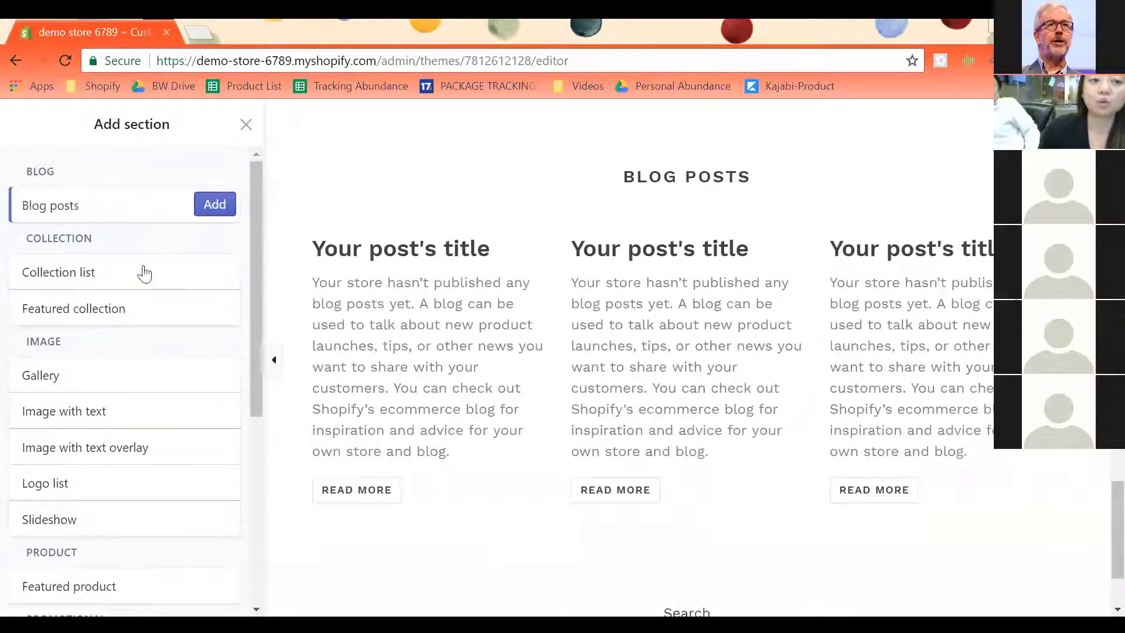
click(116, 282)
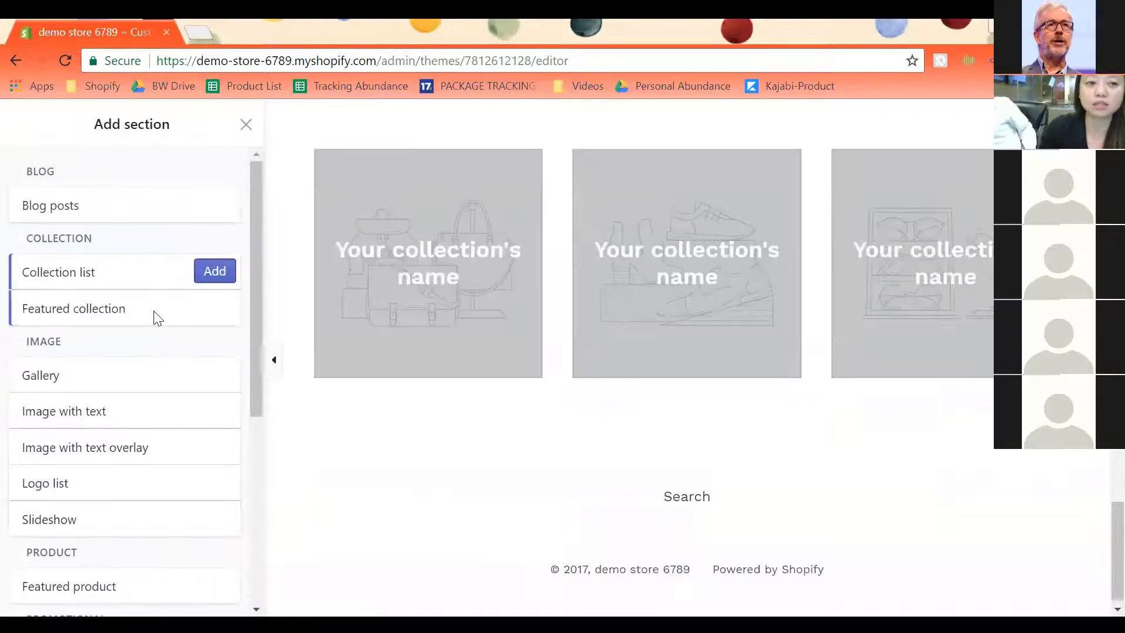
click(155, 312)
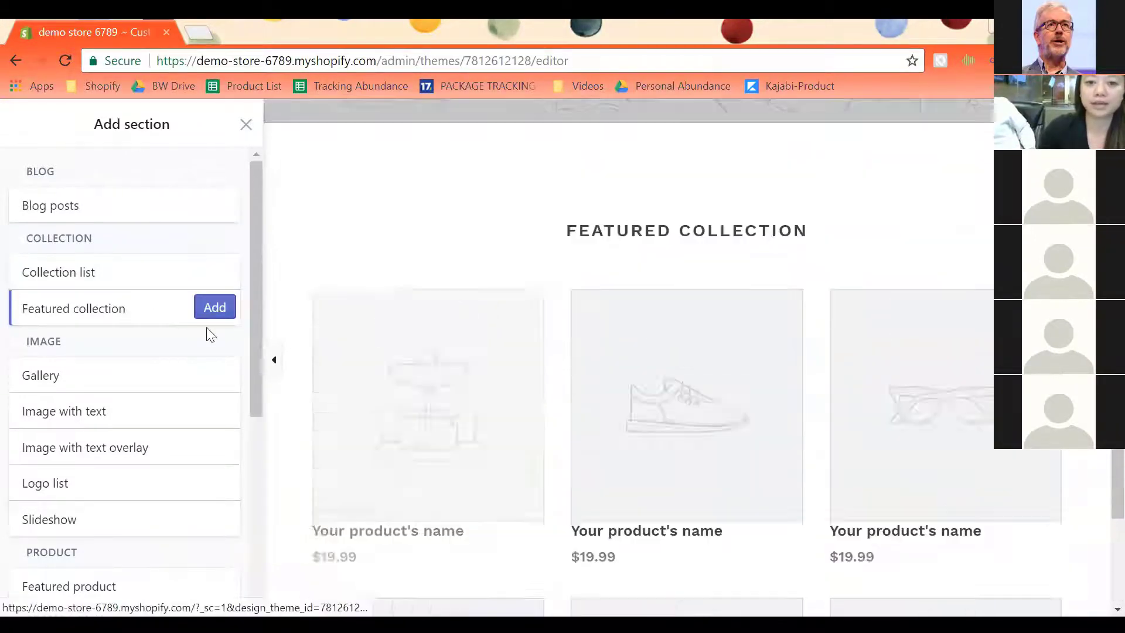
click(113, 377)
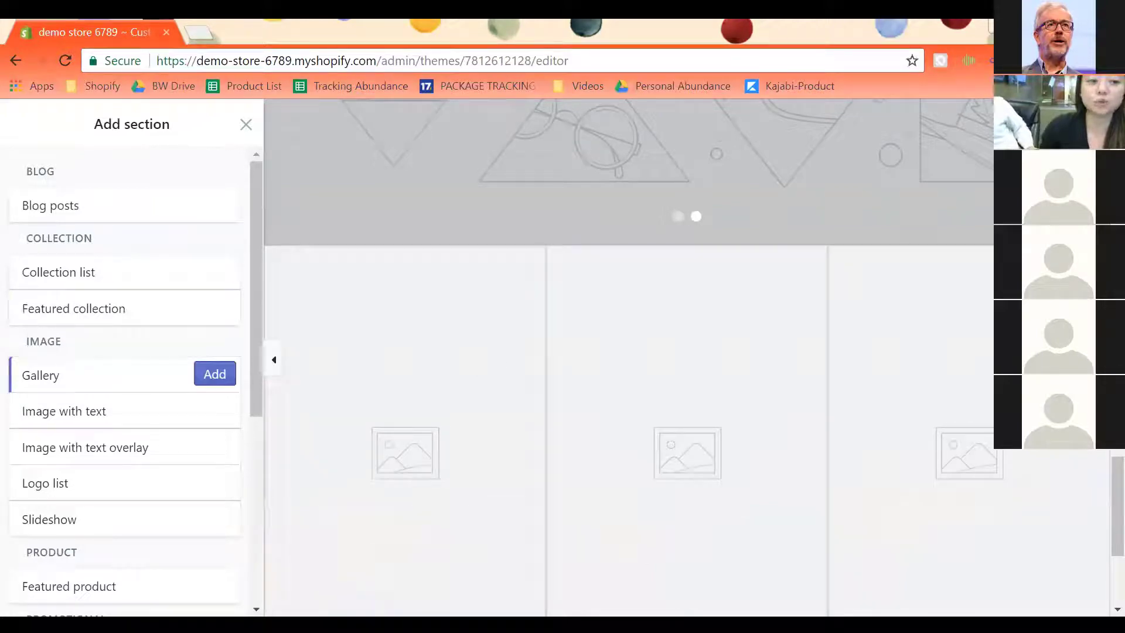
click(99, 410)
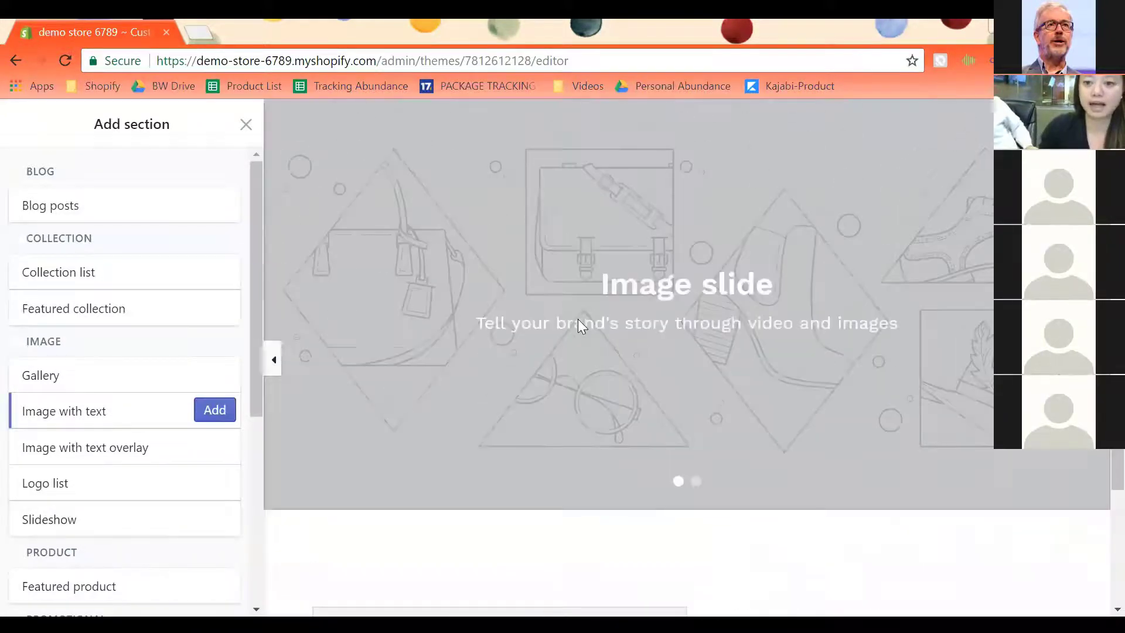
key(Down)
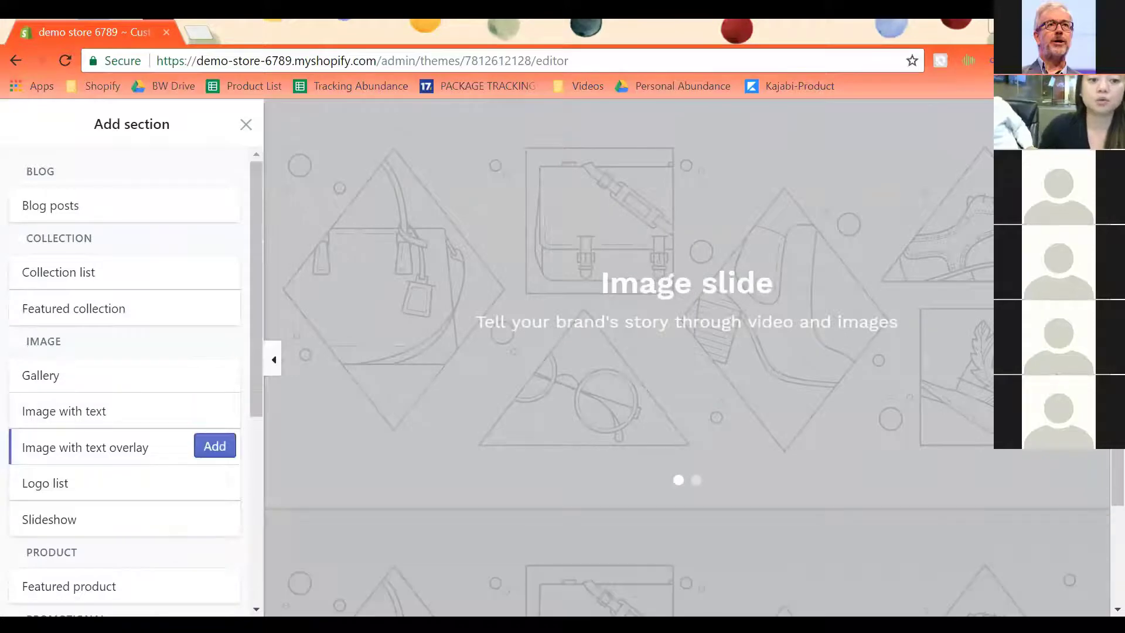
scroll(135, 387, down, 1)
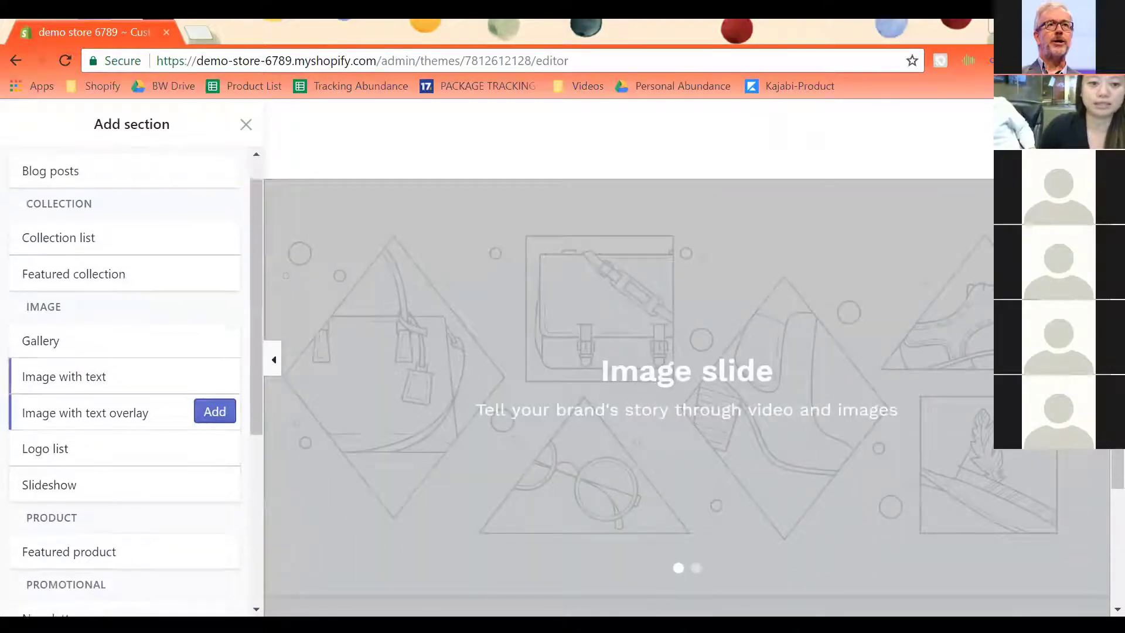
key(Down)
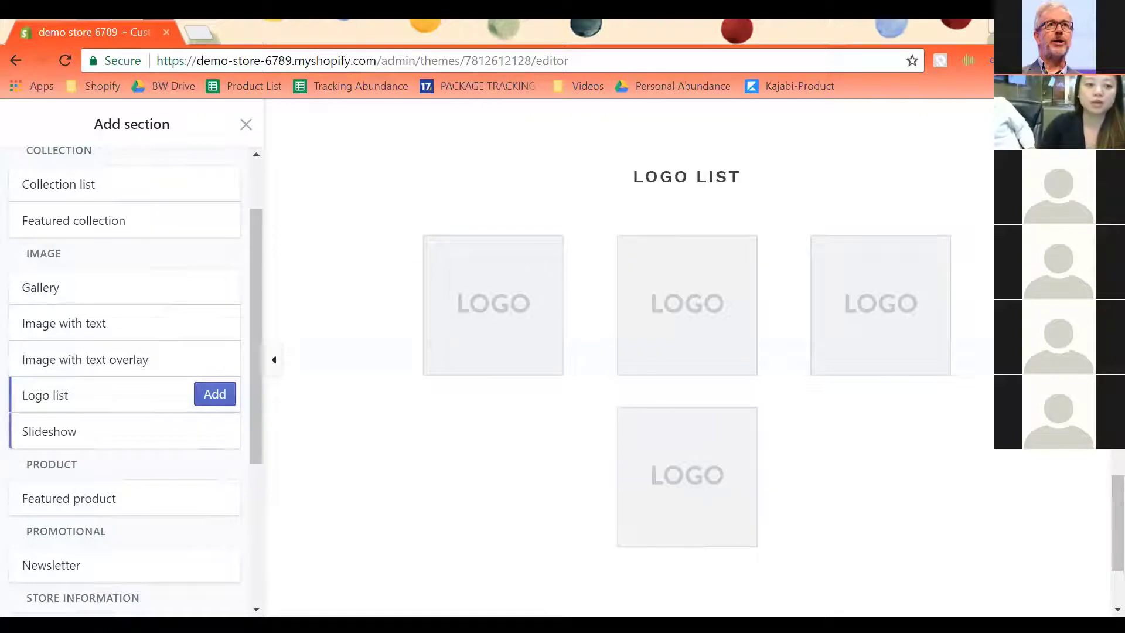
click(88, 431)
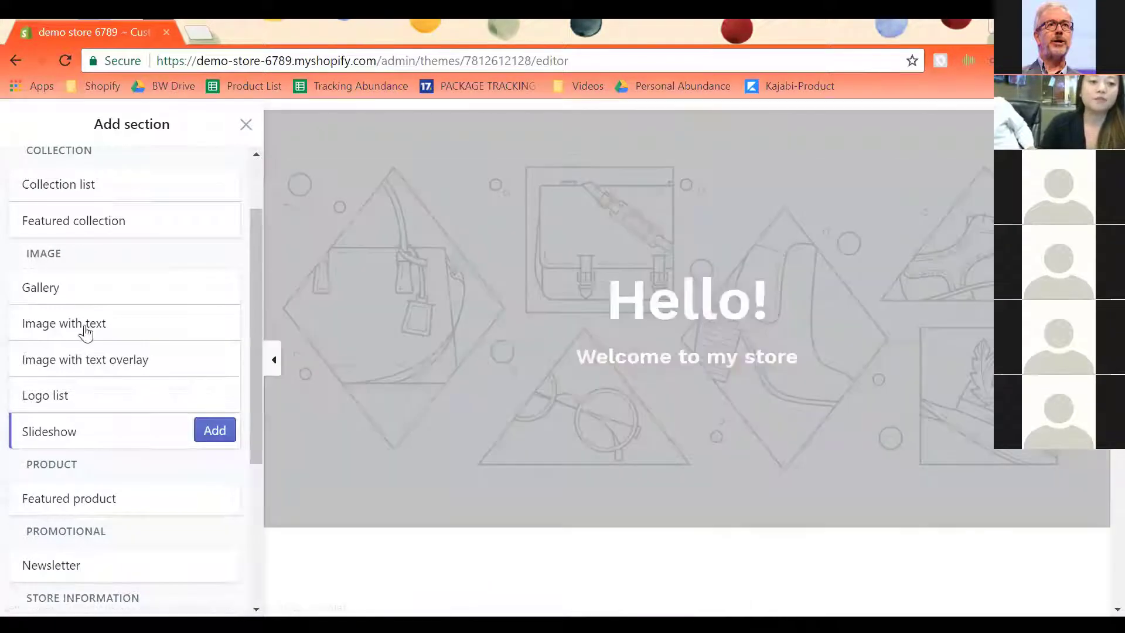
Preview the Featured product, Newsletter, Map, Rich text, Testimonials and Text columns with images section types
scroll(85, 321, down, 3)
scroll(468, 364, down, 5)
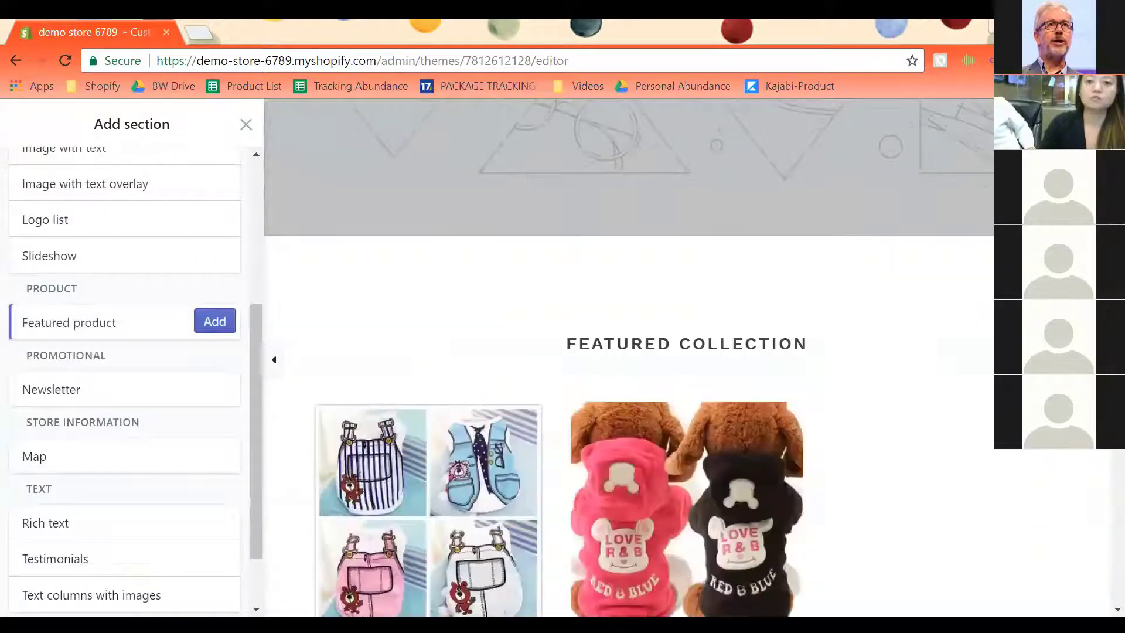
scroll(432, 359, down, 3)
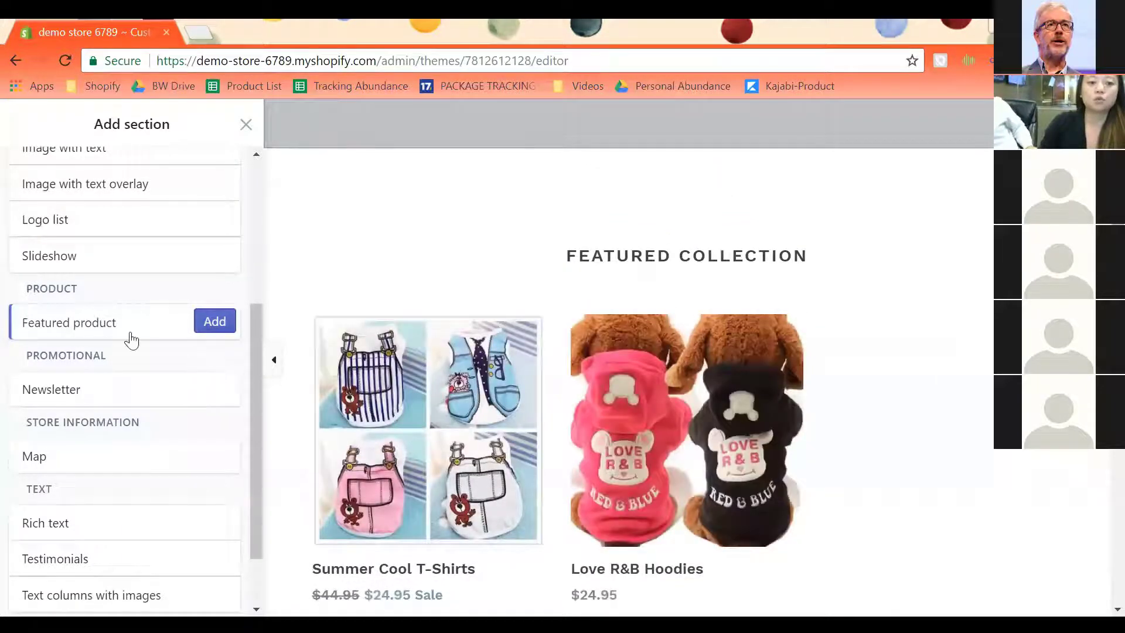
scroll(132, 339, down, 2)
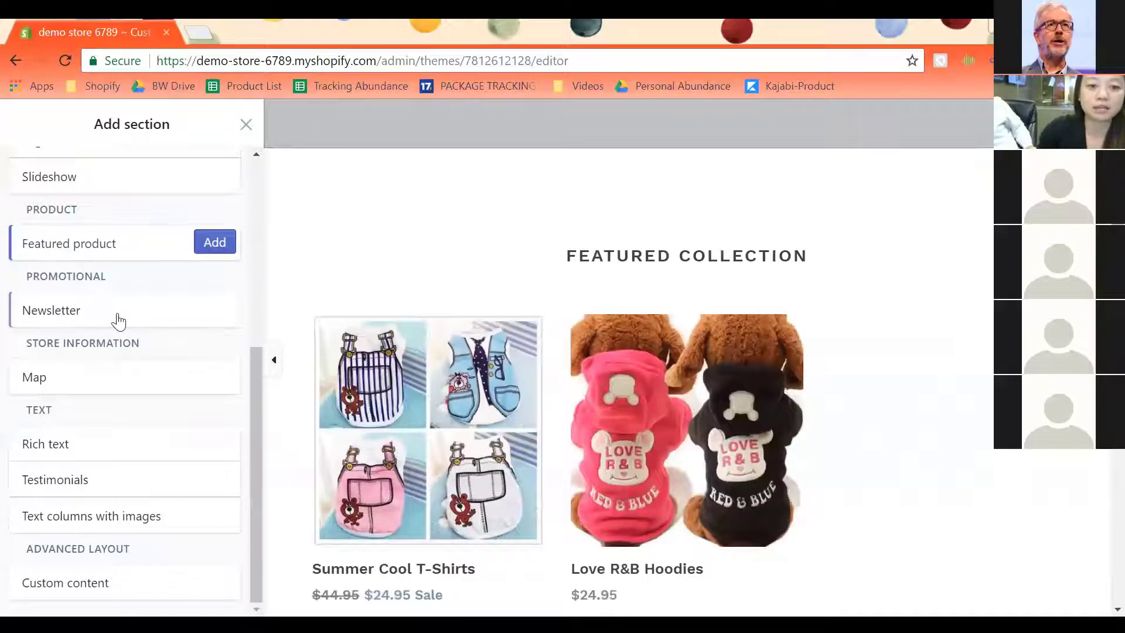
click(206, 308)
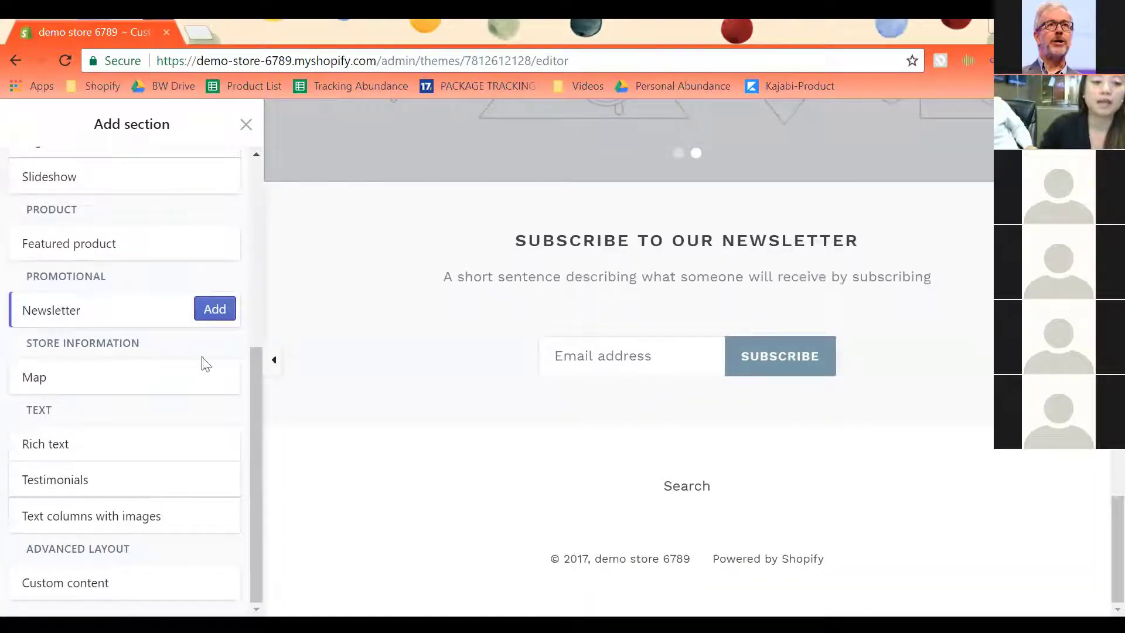
click(191, 370)
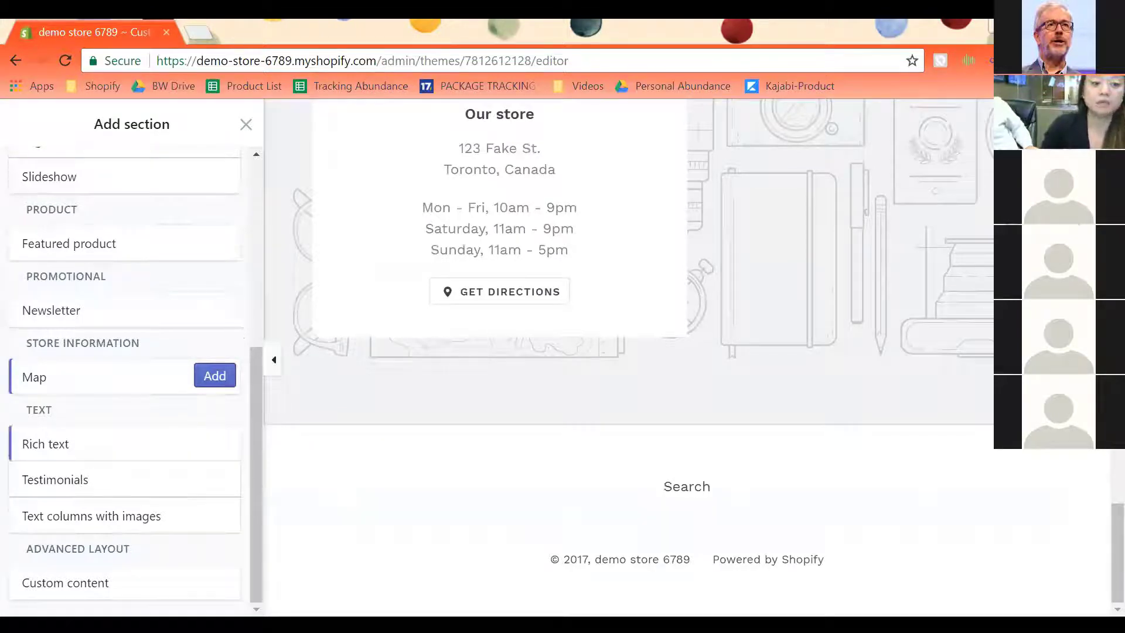
click(88, 443)
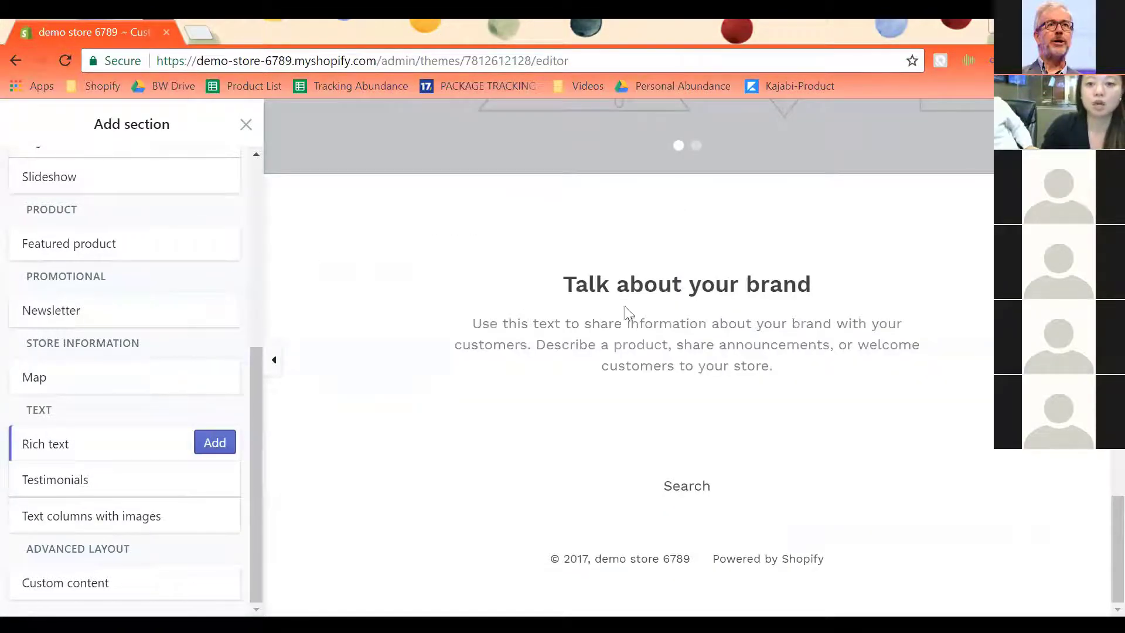
click(87, 479)
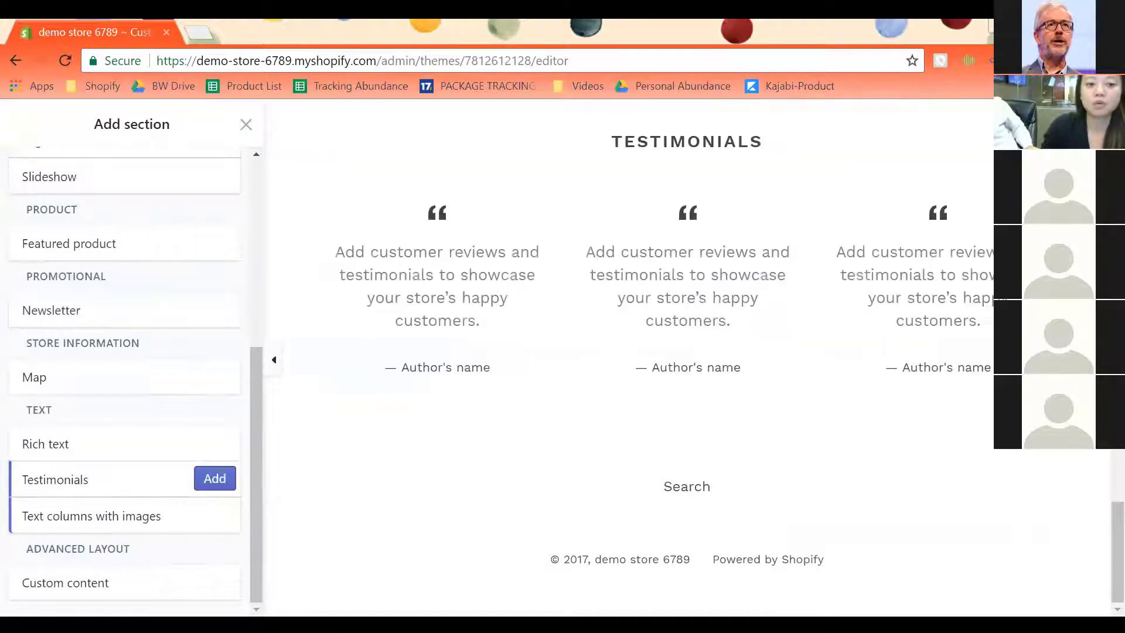
click(88, 515)
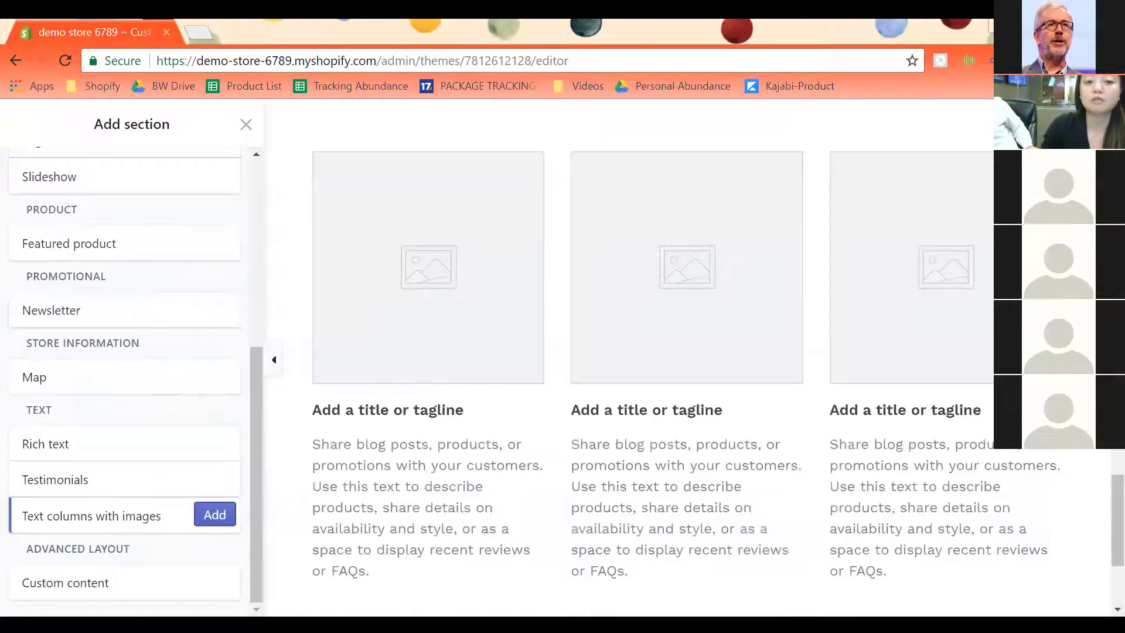
Add a Testimonials section to the home page
click(88, 444)
click(88, 479)
click(214, 478)
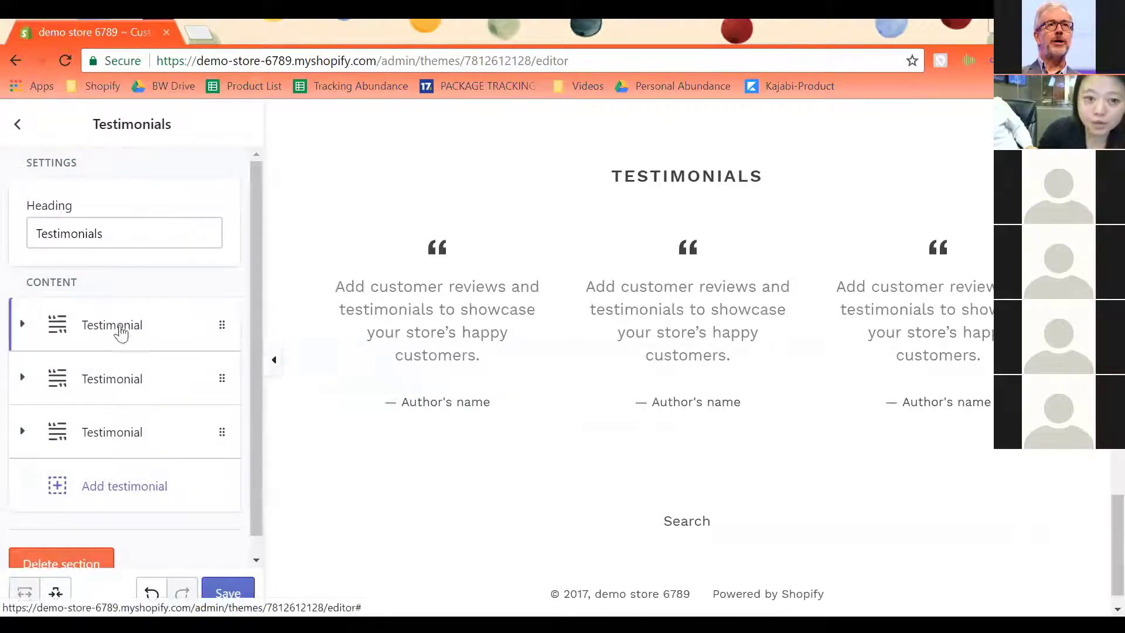
Replace the first testimonial's text with "I love this product!!"
click(117, 332)
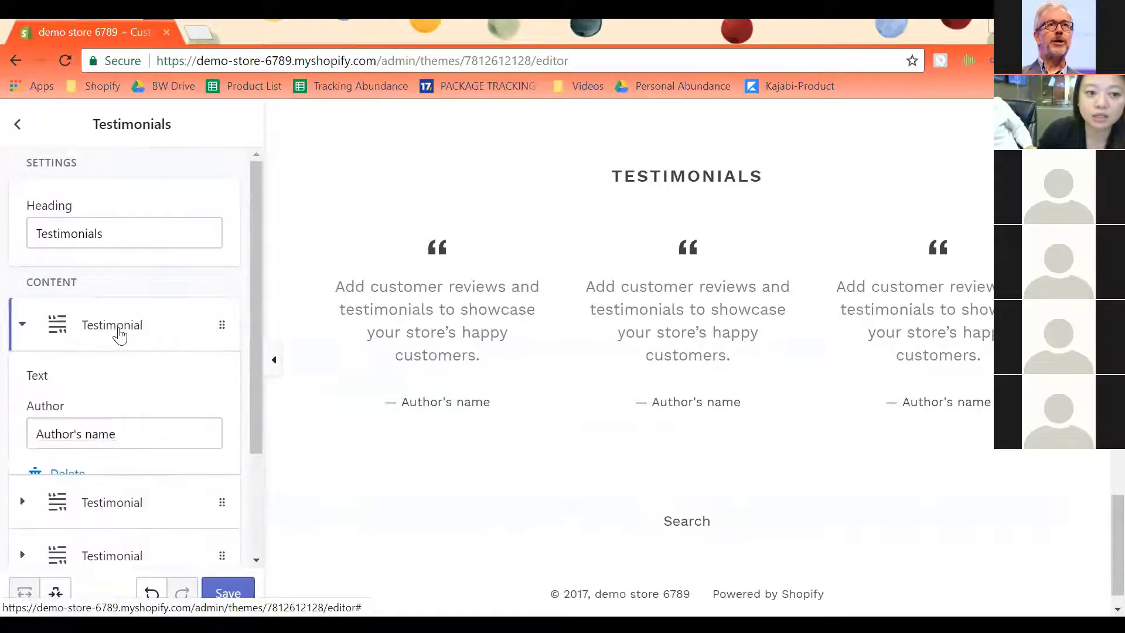
scroll(129, 351, down, 2)
drag(172, 395, 3, 324)
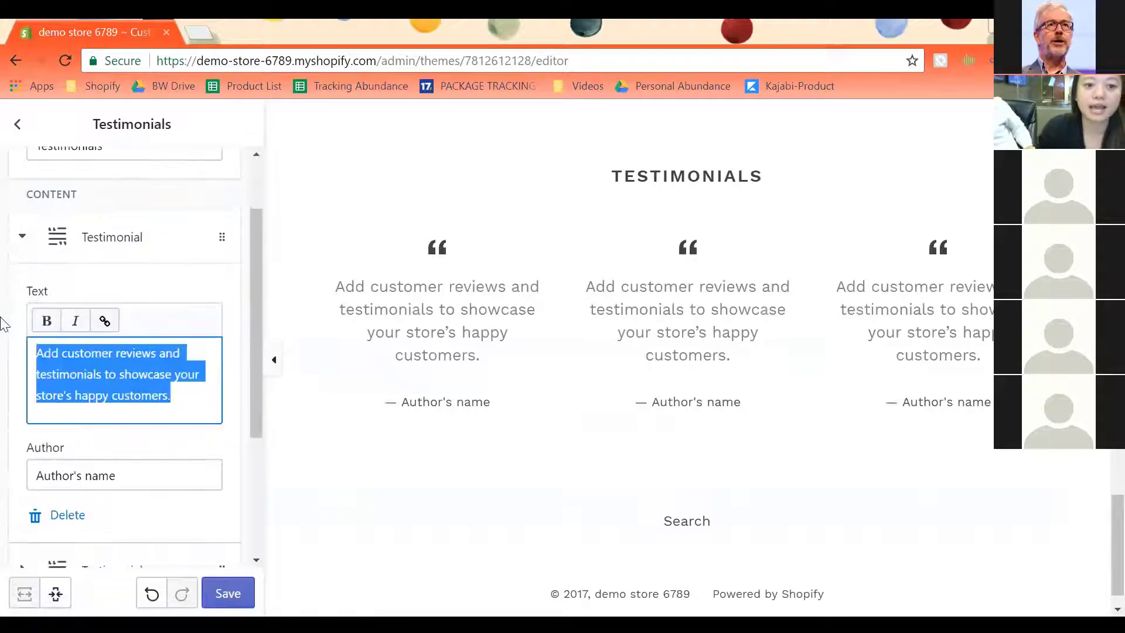
text(I love ths pr)
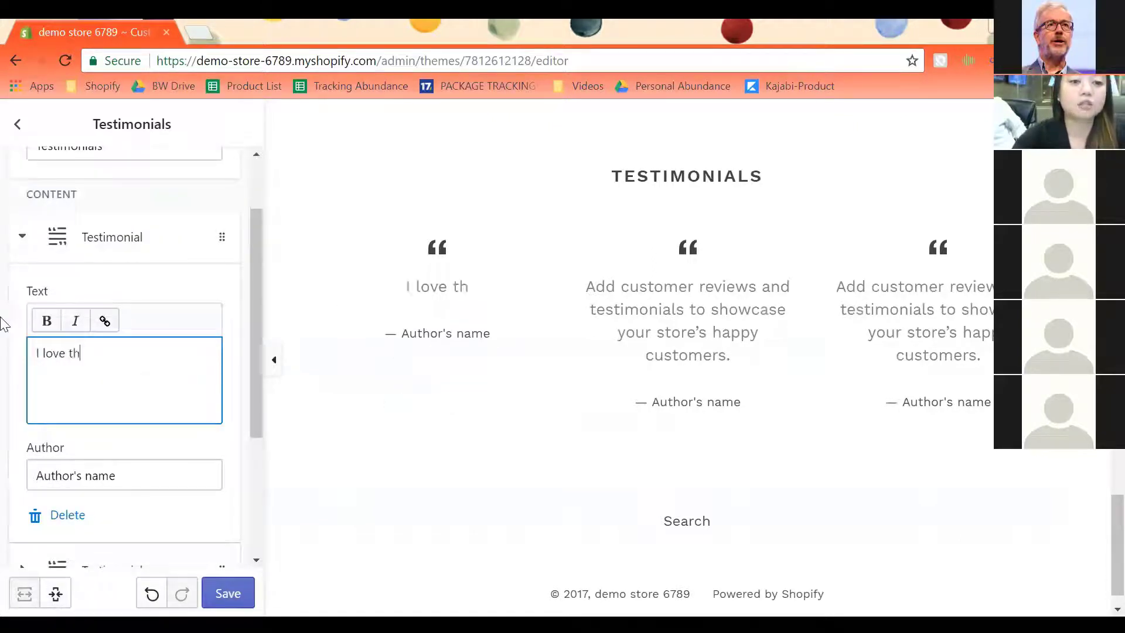
key(BackSpace)
key(BackSpace)
key(BackSpace)
key(BackSpace)
text(is)
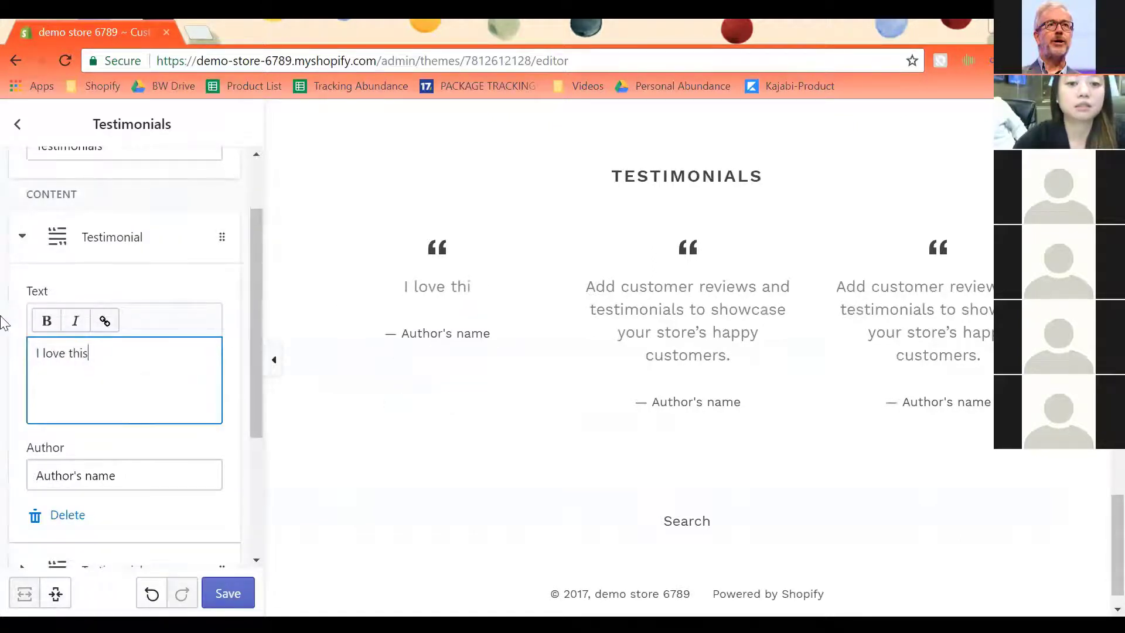
text( product!!)
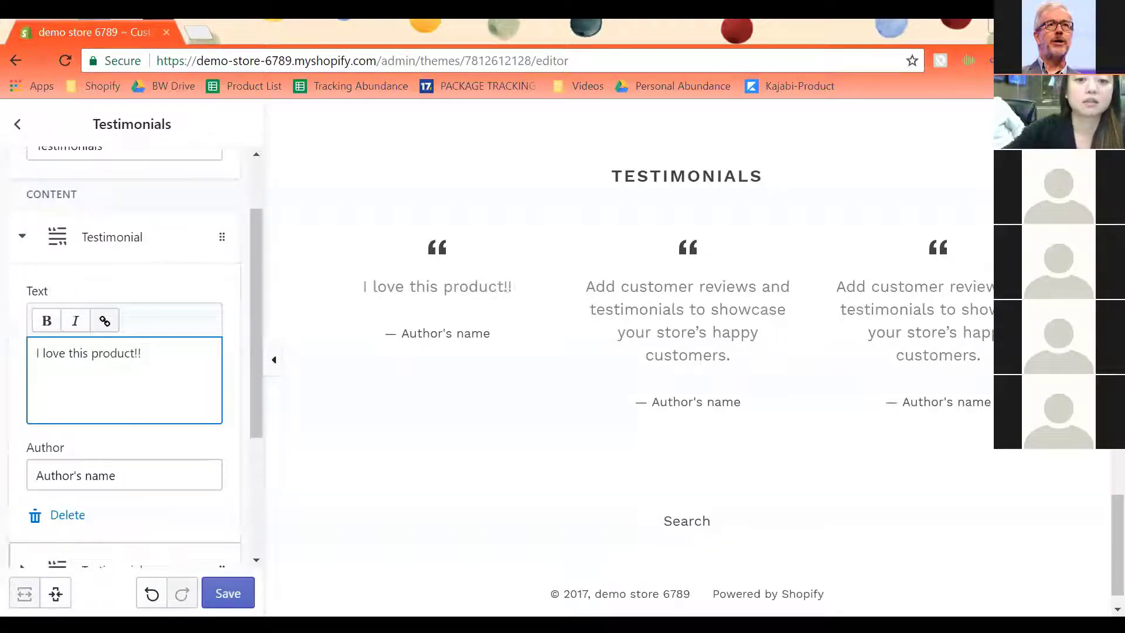
Enter the author's first name for the first testimonial and save the theme changes
key(Tab)
text(Bridget)
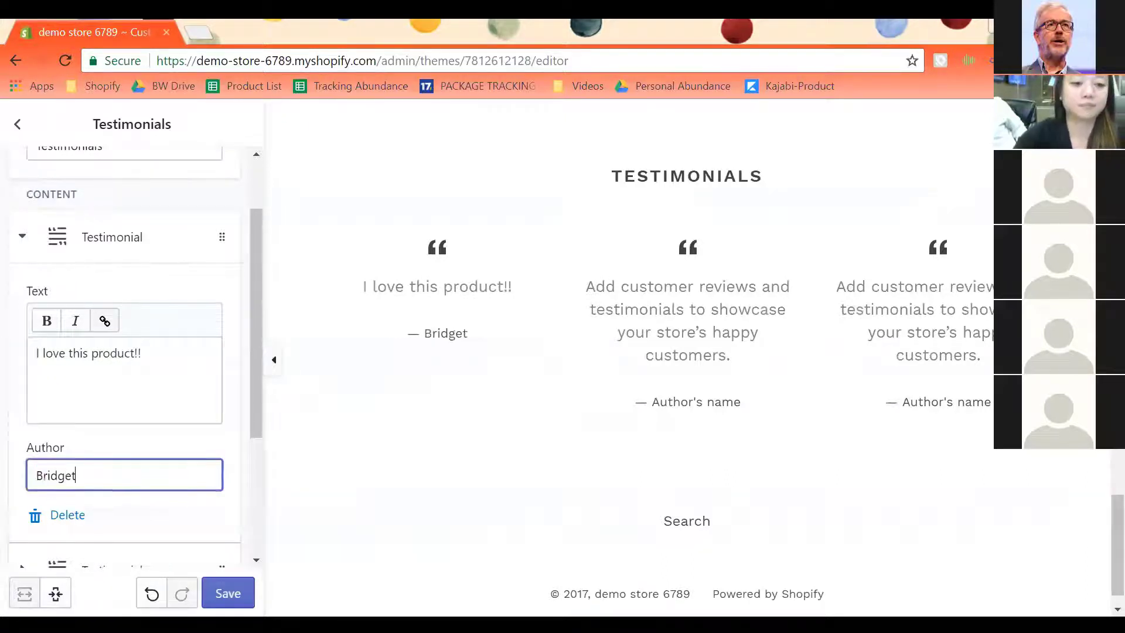
scroll(124, 351, down, 3)
click(228, 592)
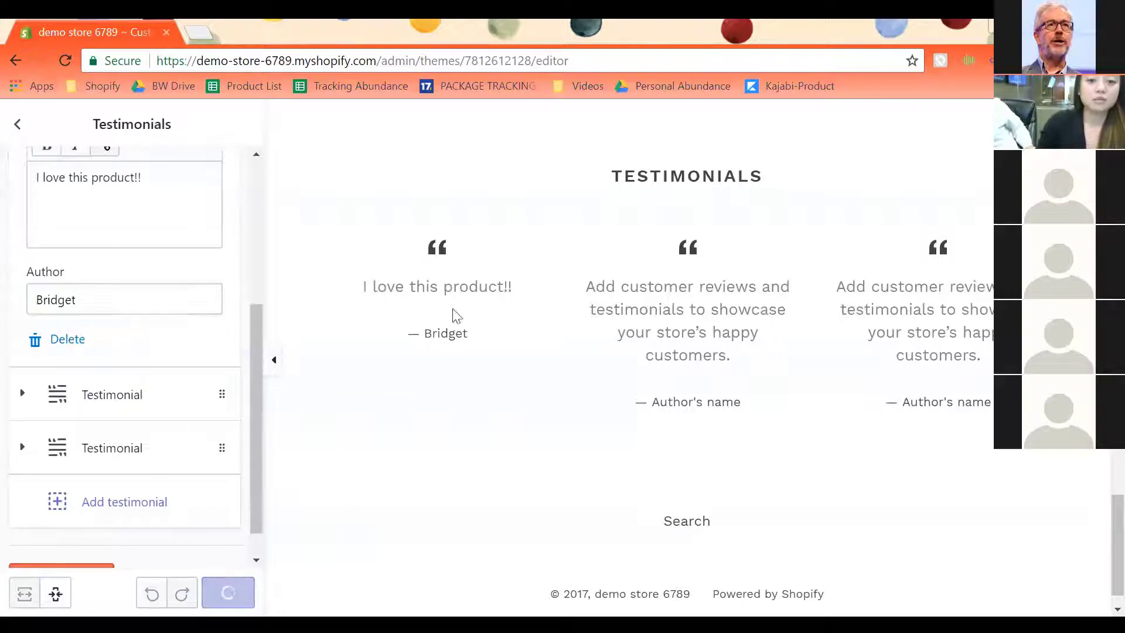
Return from the Testimonials settings to the theme's sections list and review the order of the home page sections
click(112, 394)
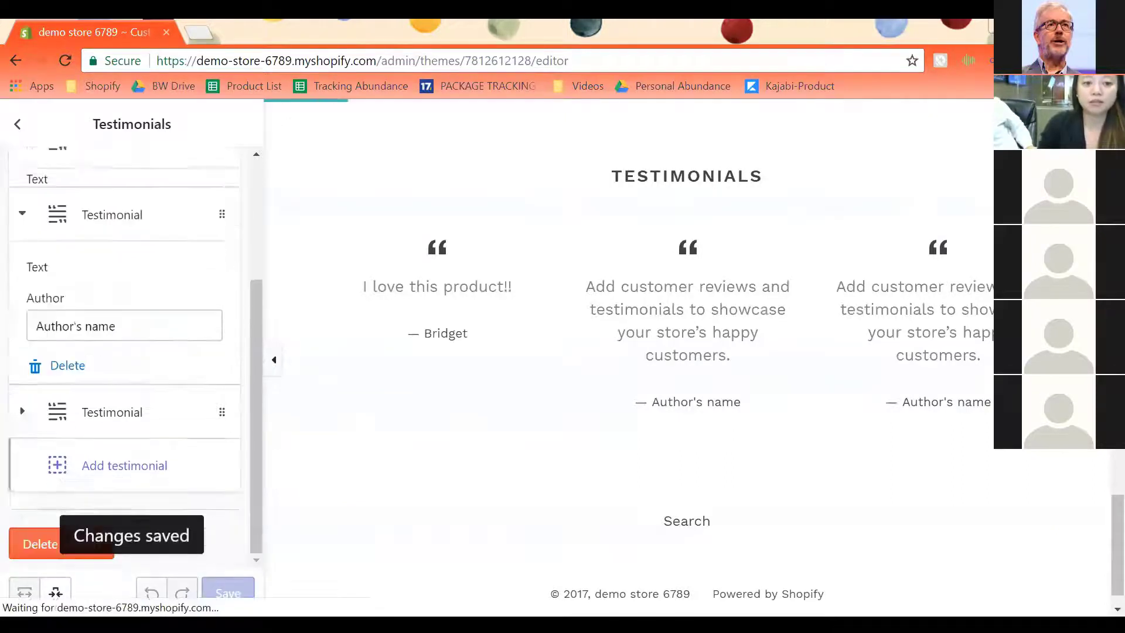
click(25, 129)
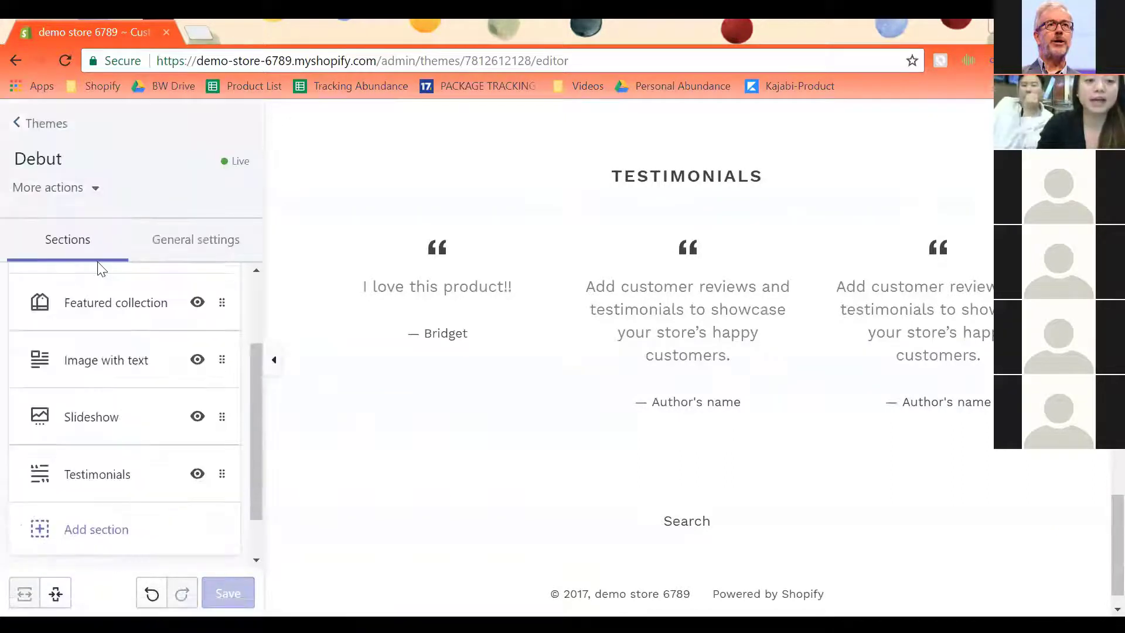
scroll(114, 299, down, 1)
scroll(103, 284, up, 3)
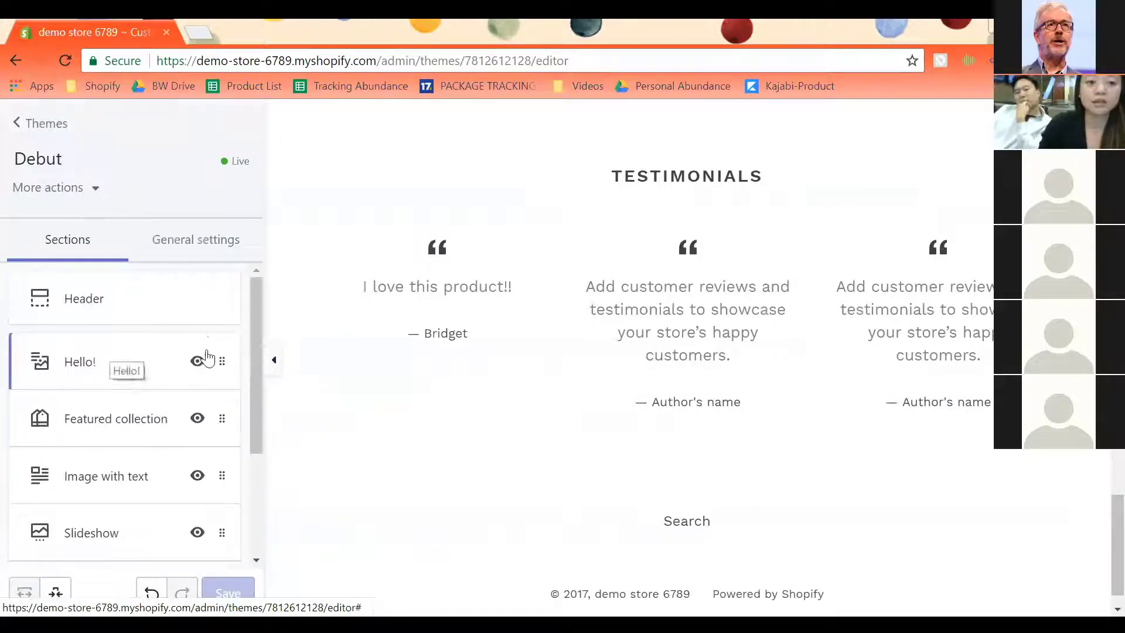
scroll(328, 358, up, 1)
scroll(628, 357, up, 3)
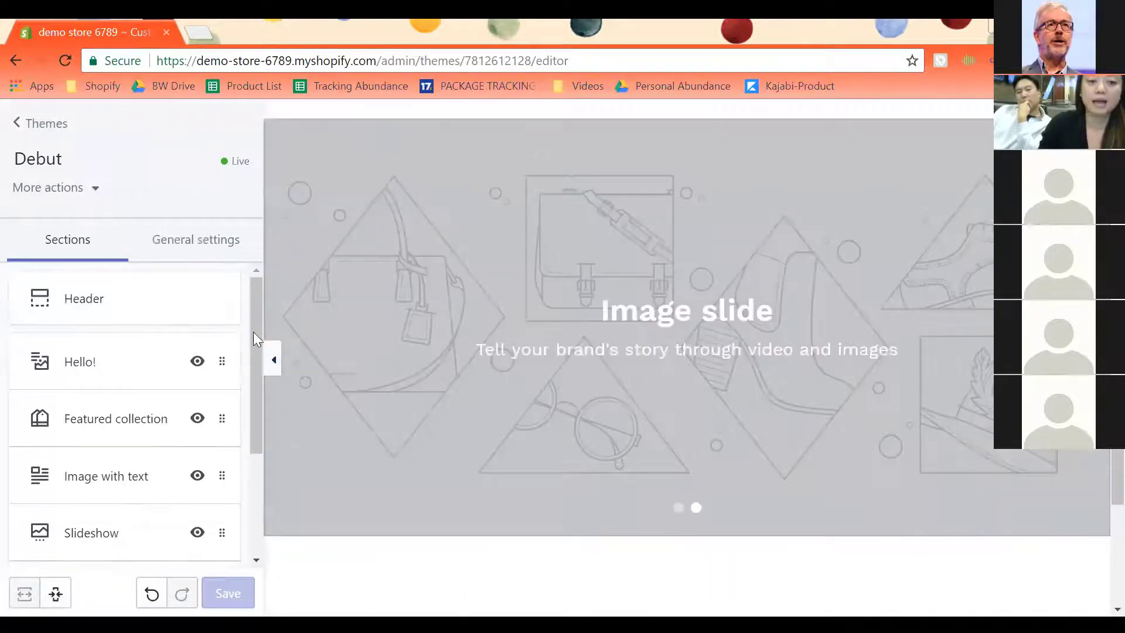
Move the Image with text section above the Featured collection section
mouse_move(216, 384)
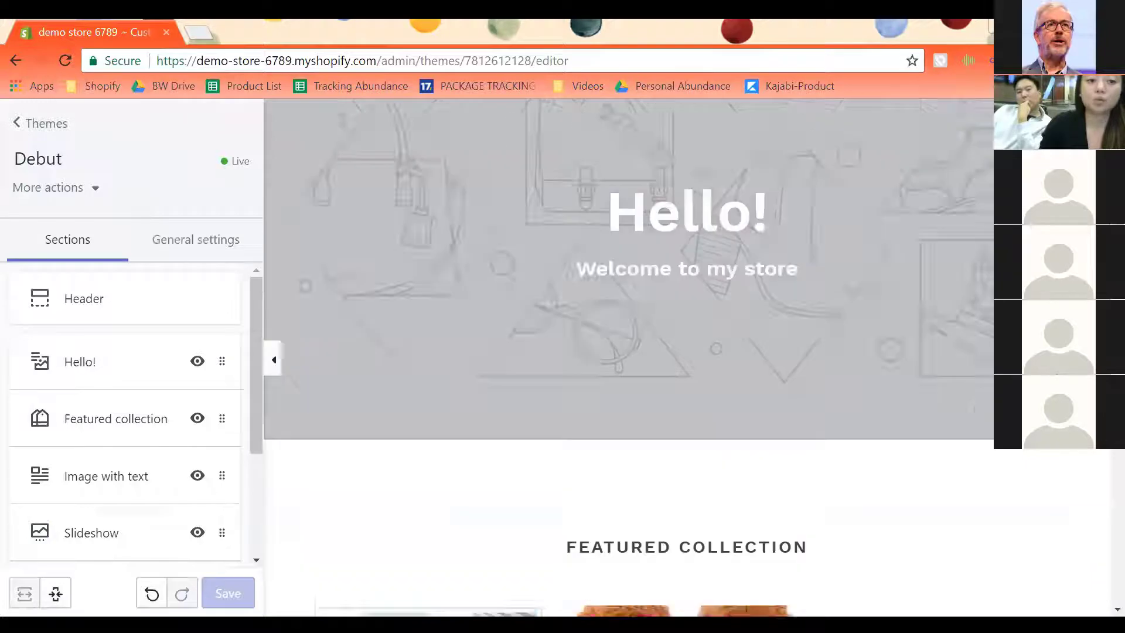
scroll(125, 474, down, 2)
scroll(124, 474, up, 2)
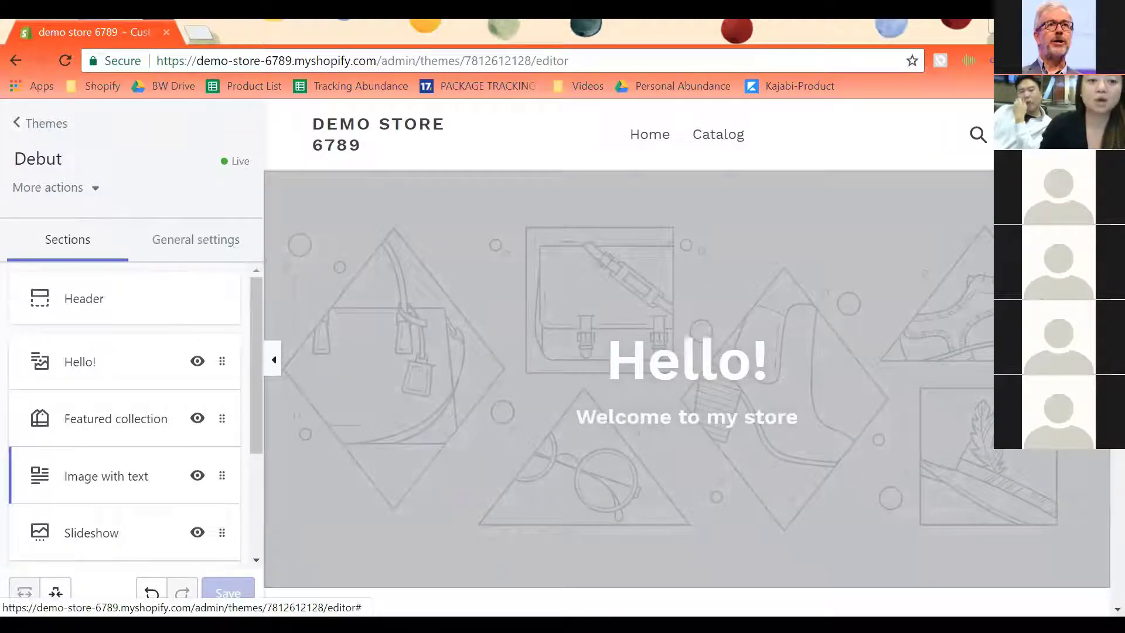
drag(221, 475, 221, 418)
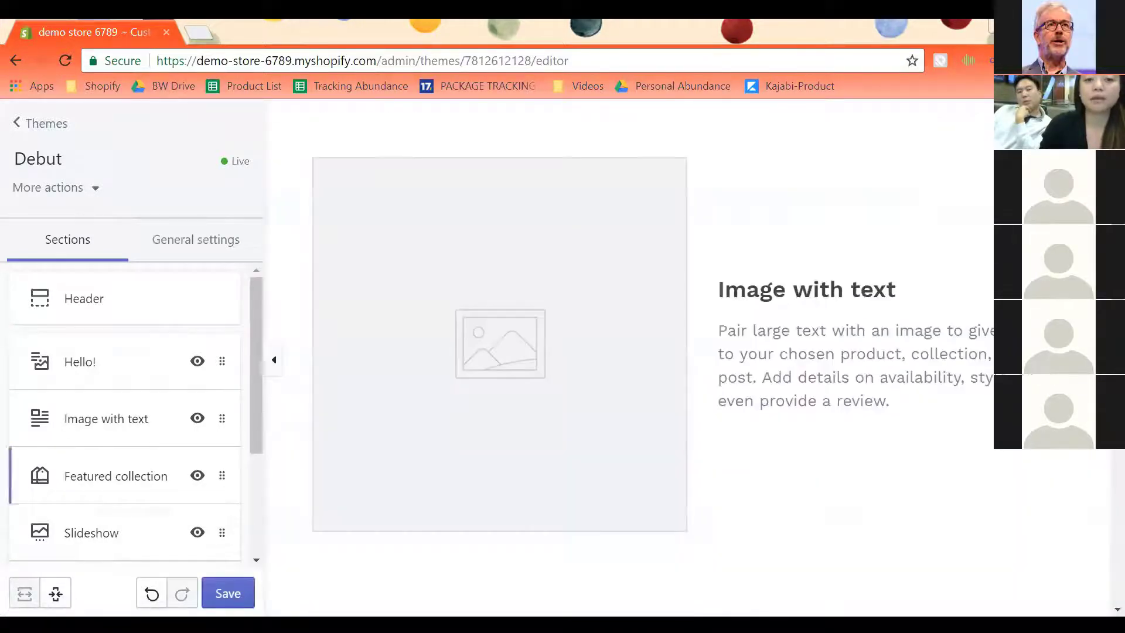
Move the Slideshow section below the Testimonials section
scroll(125, 475, down, 2)
scroll(428, 375, down, 4)
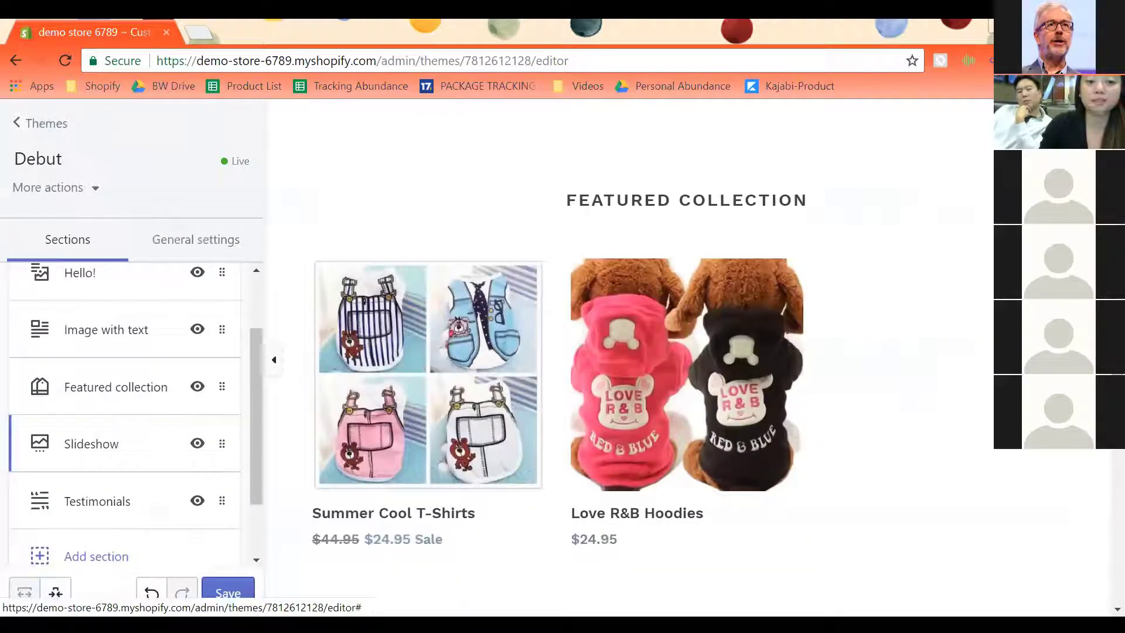
drag(222, 443, 221, 509)
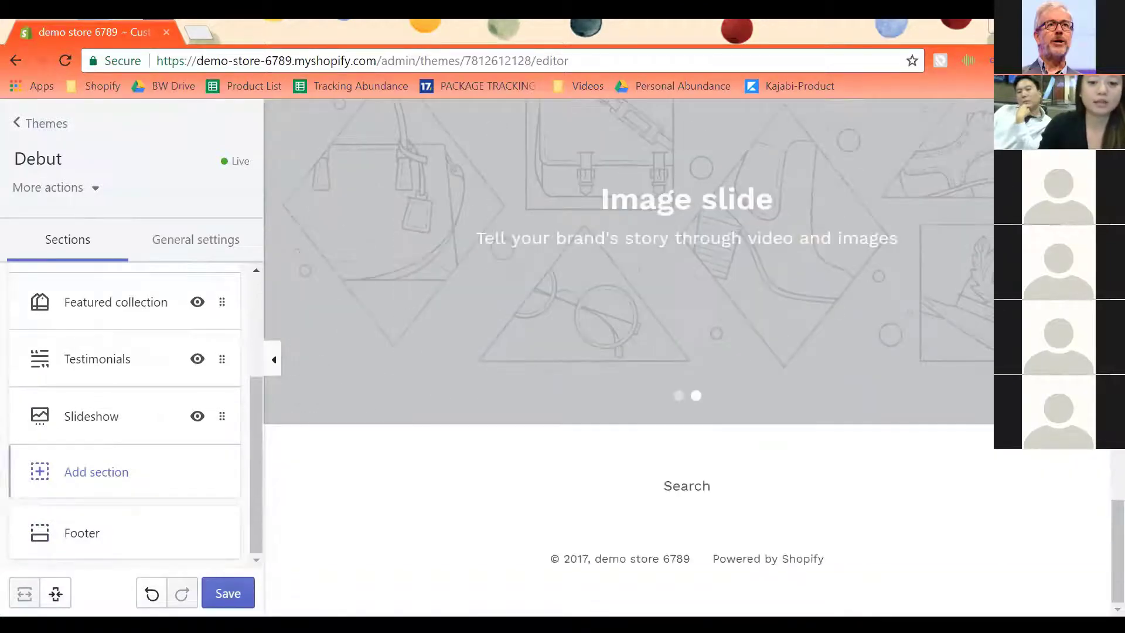
Open the Footer section and review its menu, newsletter signup and payment icon settings
click(82, 533)
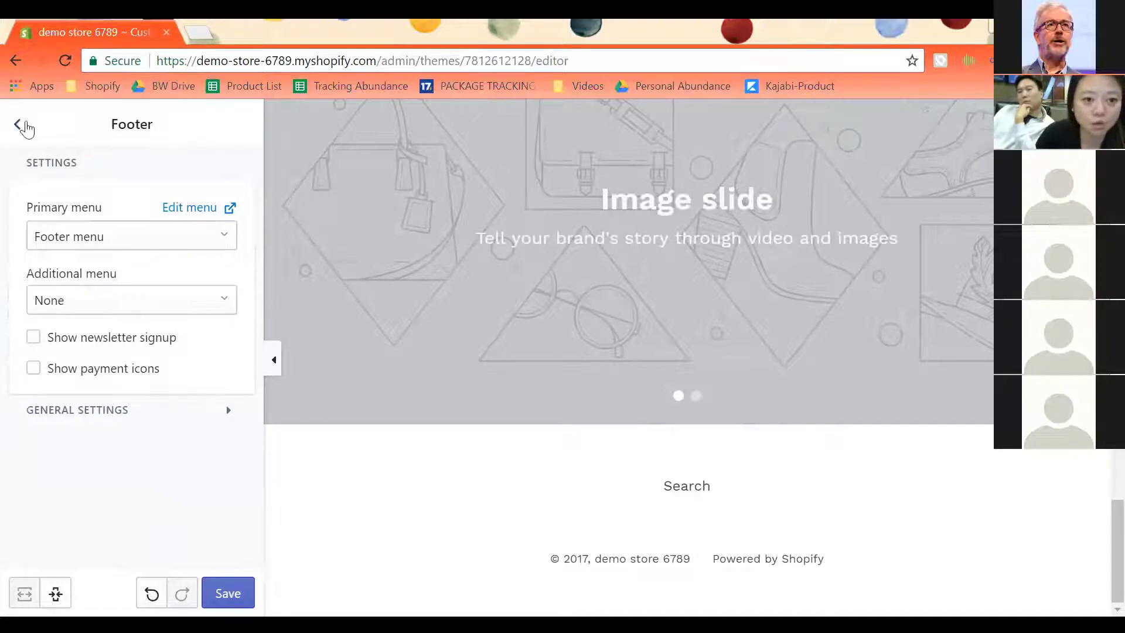
Review the home page preview from the footer up to the header and return from the Footer settings to the sections list
scroll(305, 354, up, 8)
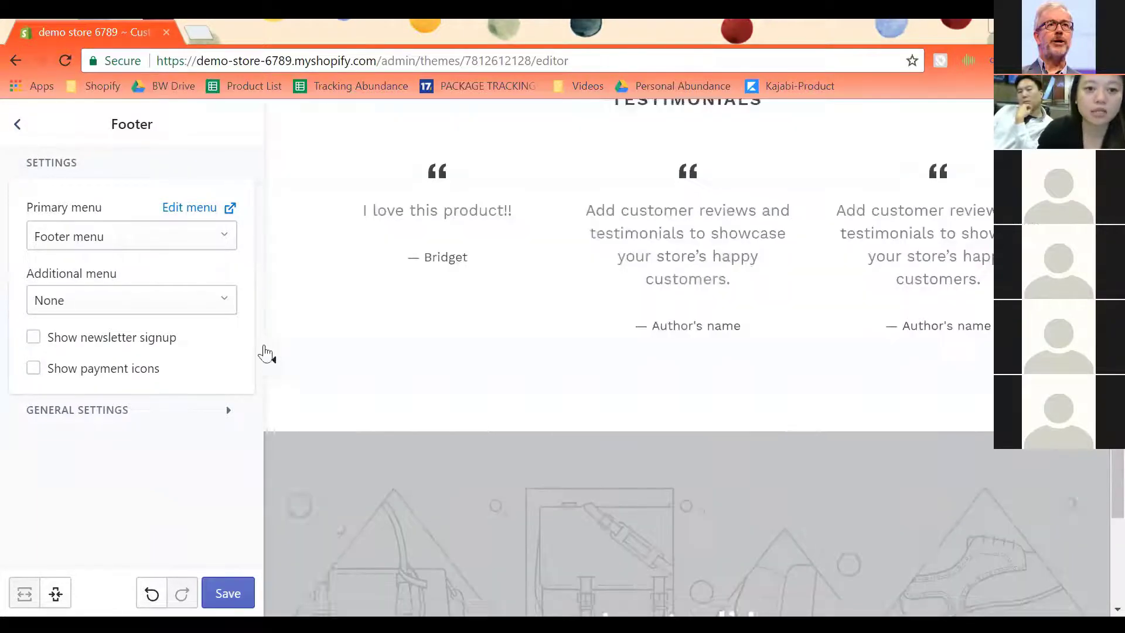
scroll(293, 355, up, 10)
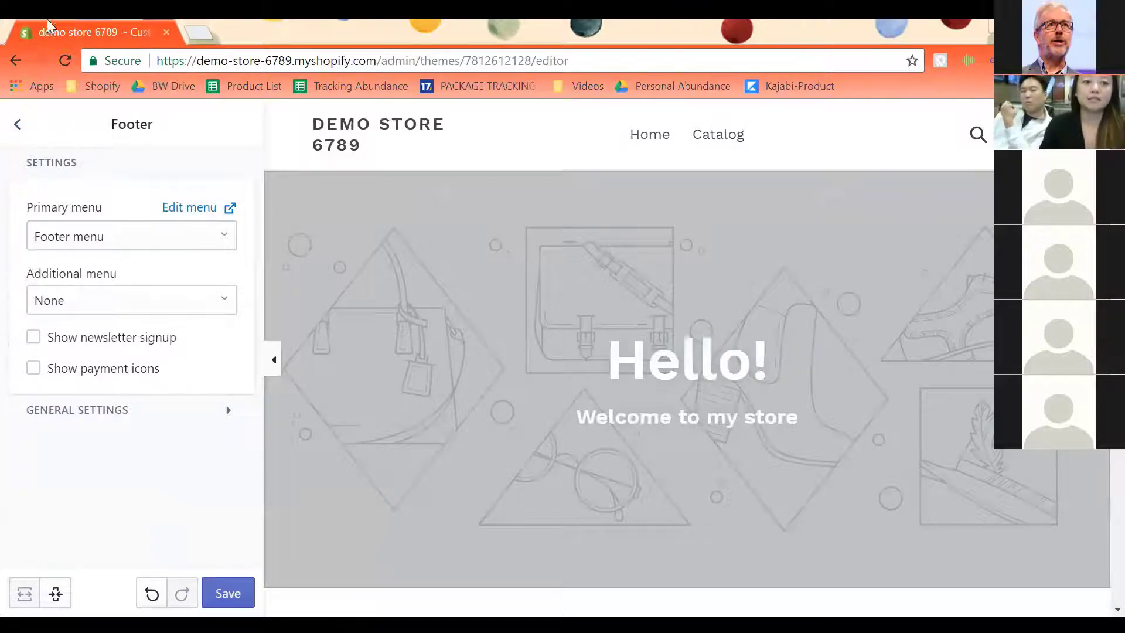
click(18, 124)
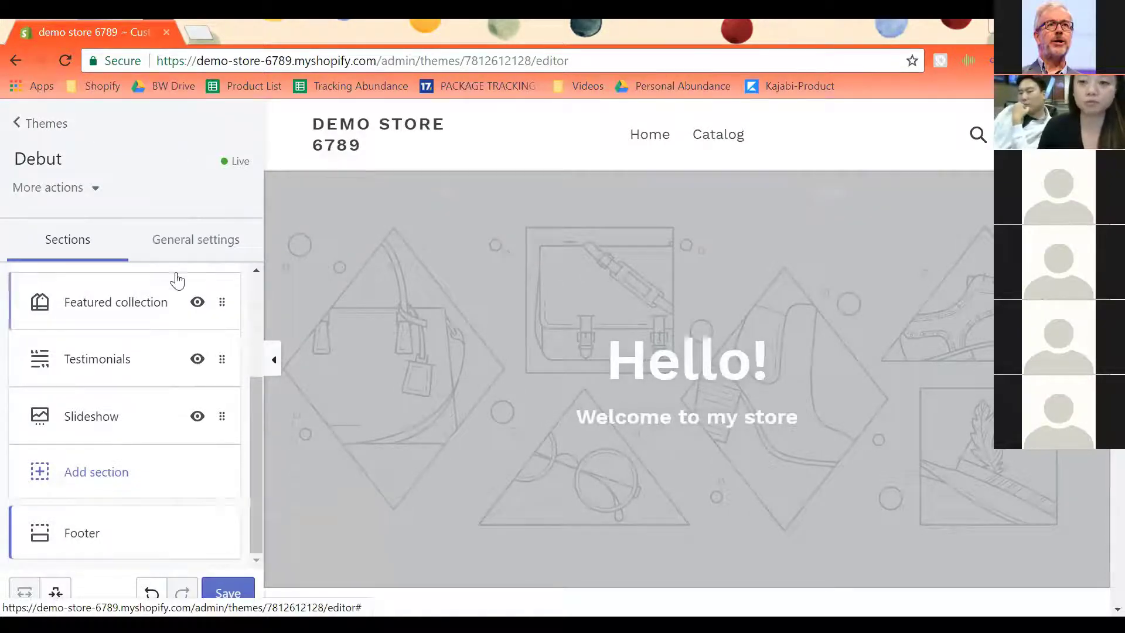
scroll(176, 279, up, 3)
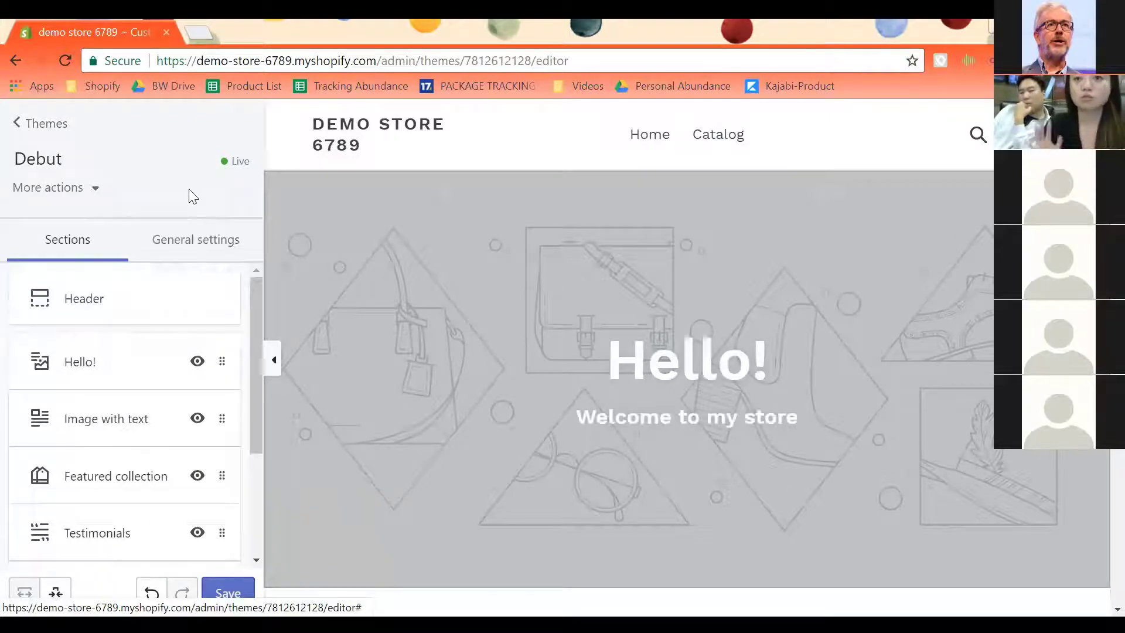
Leave the Debut theme editor for the Themes page, discarding the unsaved changes, and view the current theme
click(29, 127)
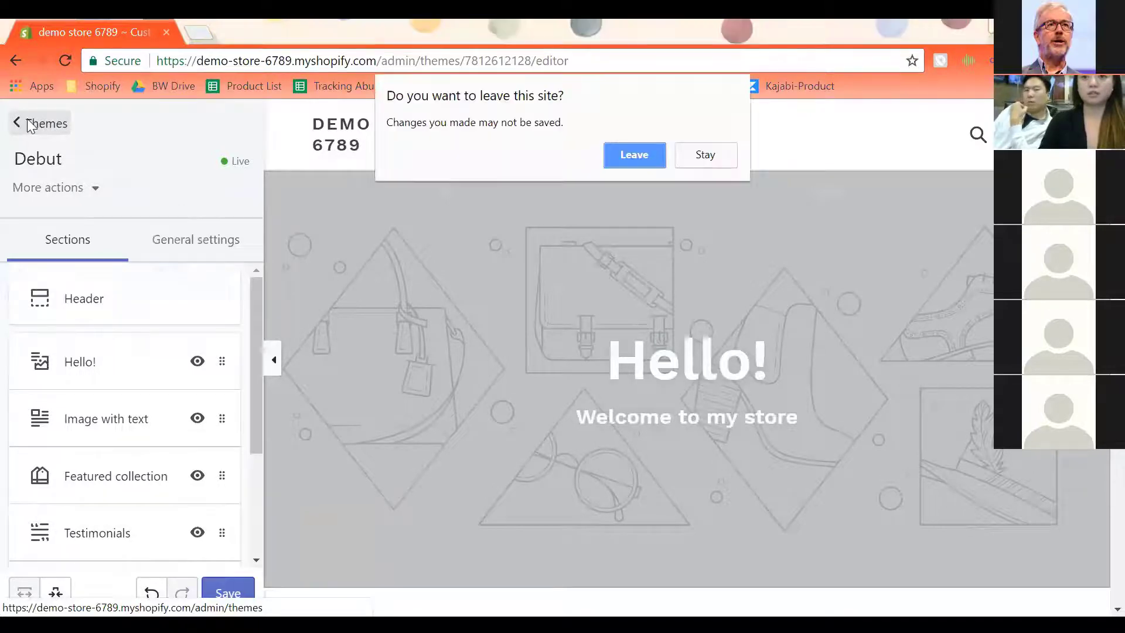
click(634, 155)
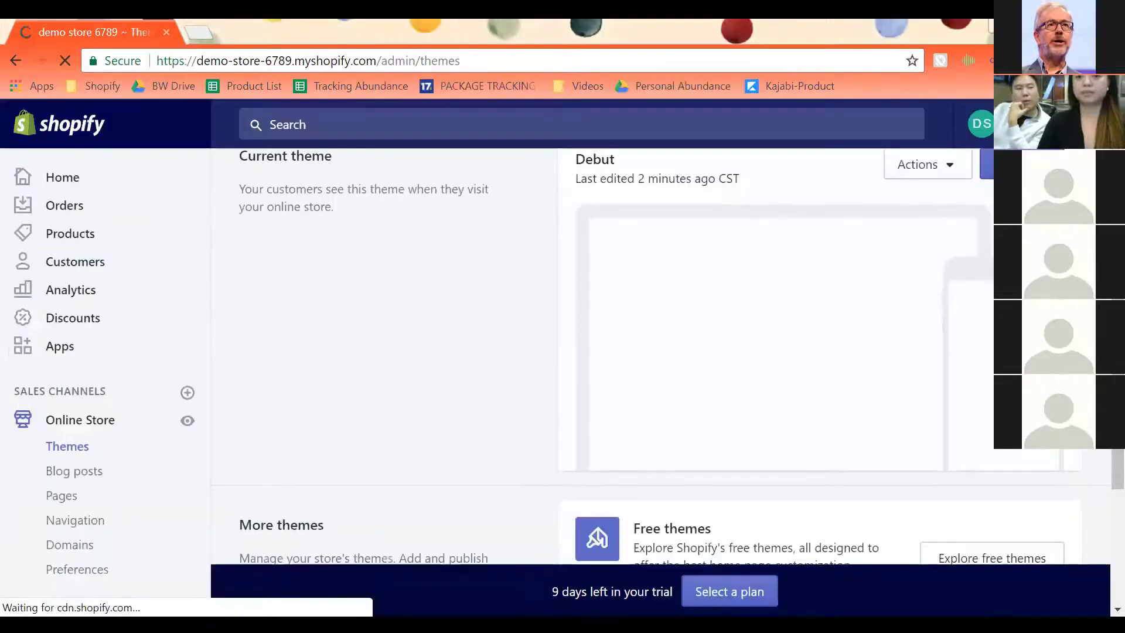
scroll(661, 352, down, 4)
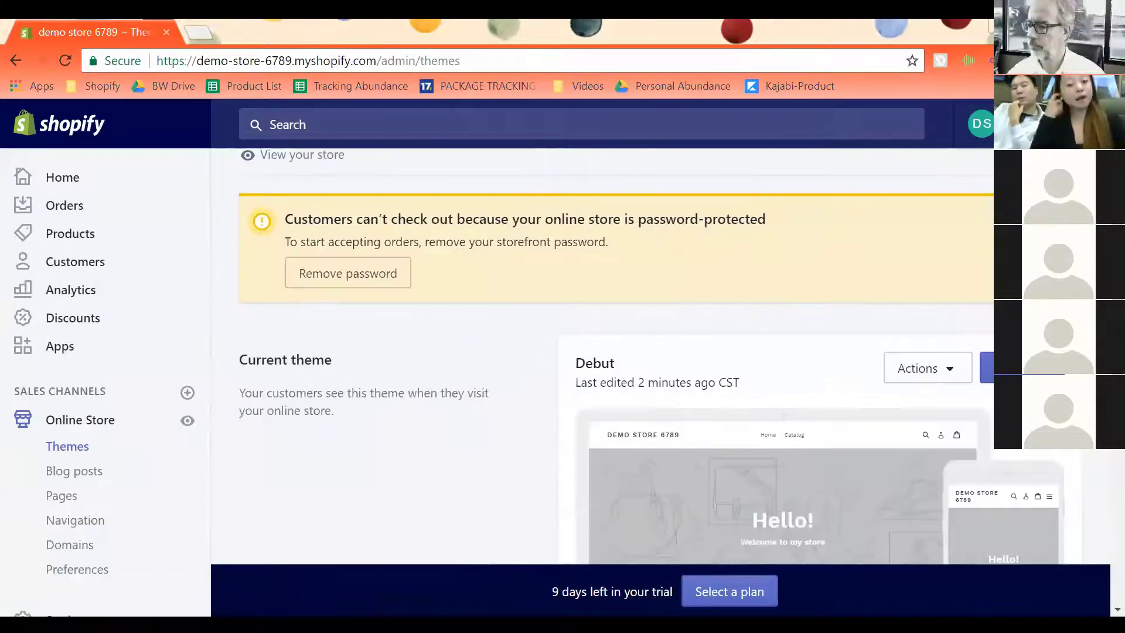